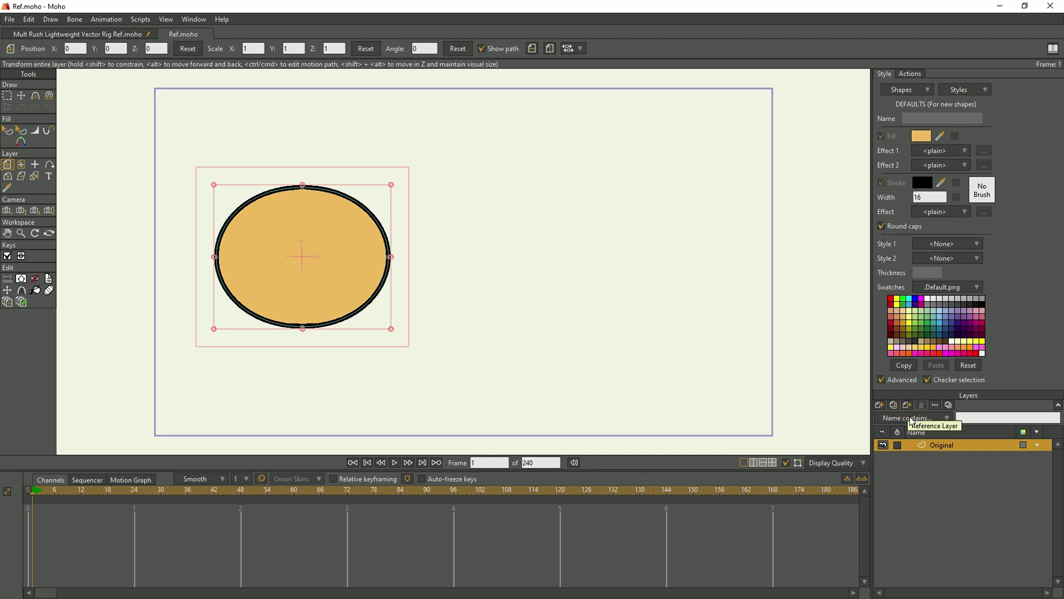
# Step: Create a reference layer from the Original layer and name it Reference
pyautogui.rightClick(922, 445)
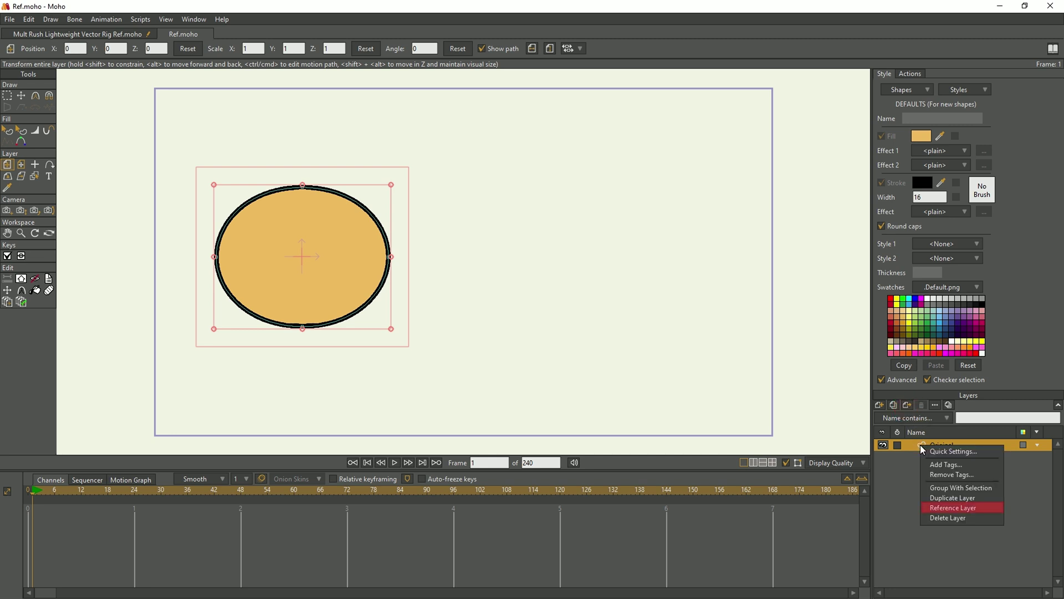
pyautogui.click(953, 508)
pyautogui.write('Referen')
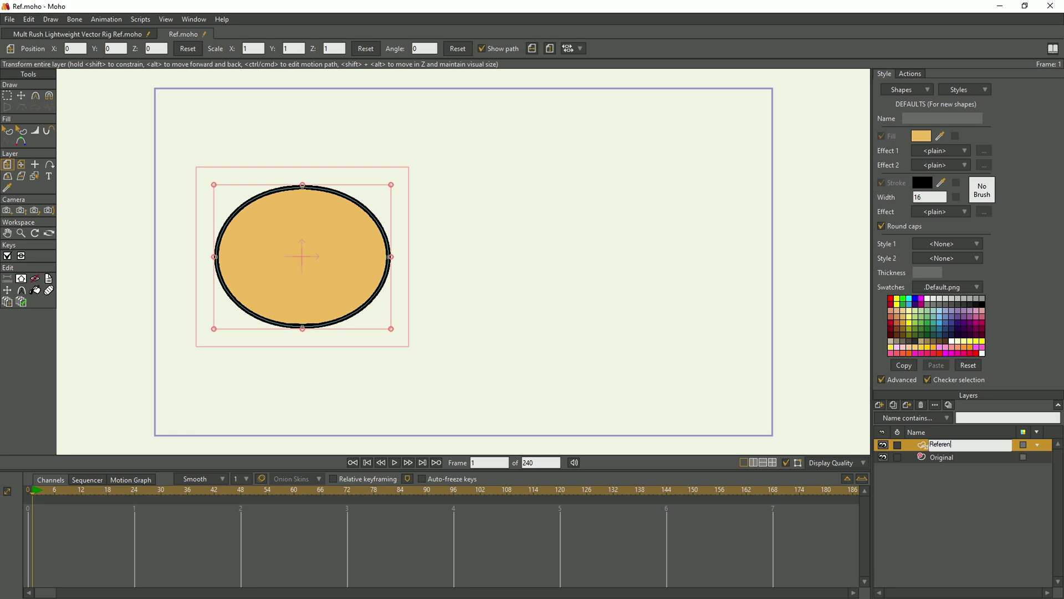
pyautogui.write('ce')
pyautogui.press('Return')
# Step: Reshape the ellipse on the Original layer by moving its top point down and its right point down and slightly outward
pyautogui.click(937, 458)
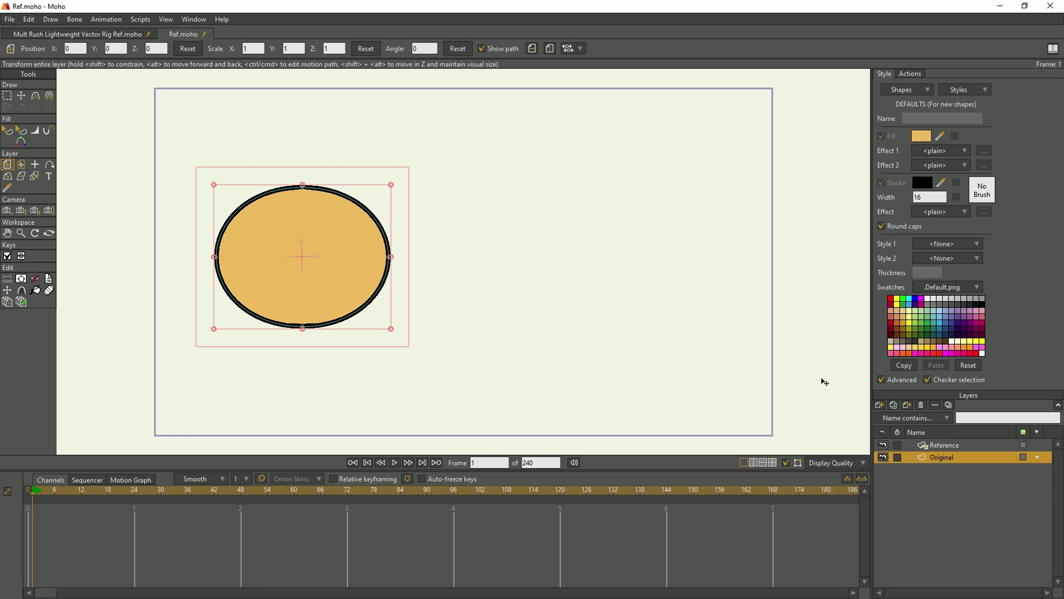
pyautogui.click(25, 97)
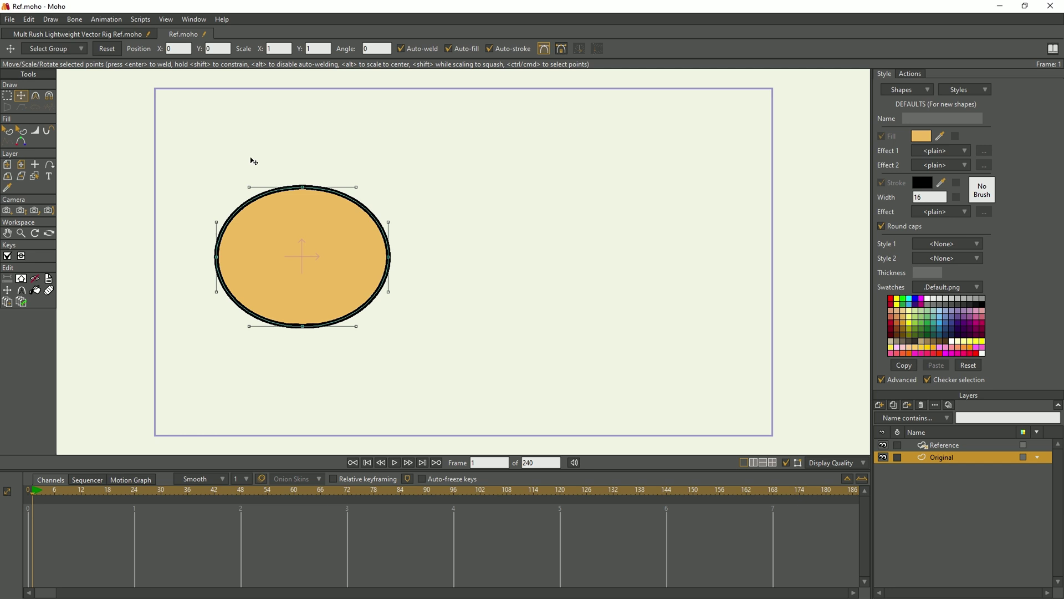
pyautogui.moveTo(299, 189); pyautogui.dragTo(287, 213)
pyautogui.click(393, 257)
pyautogui.moveTo(397, 261); pyautogui.dragTo(408, 284)
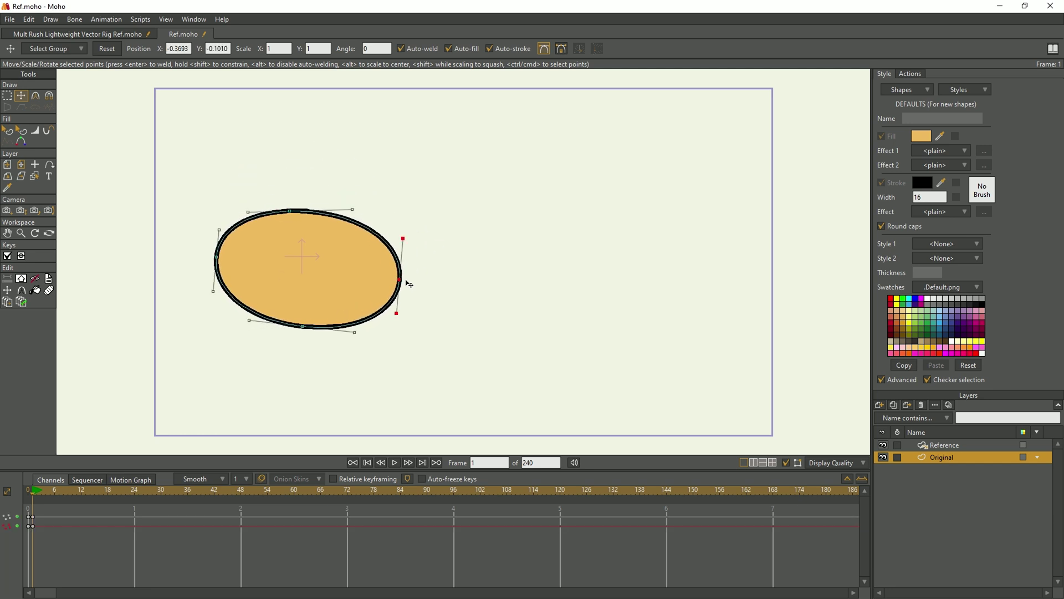
# Step: Move the whole Reference layer horizontally to the right of the original ellipse, to about X 1.76
pyautogui.click(928, 445)
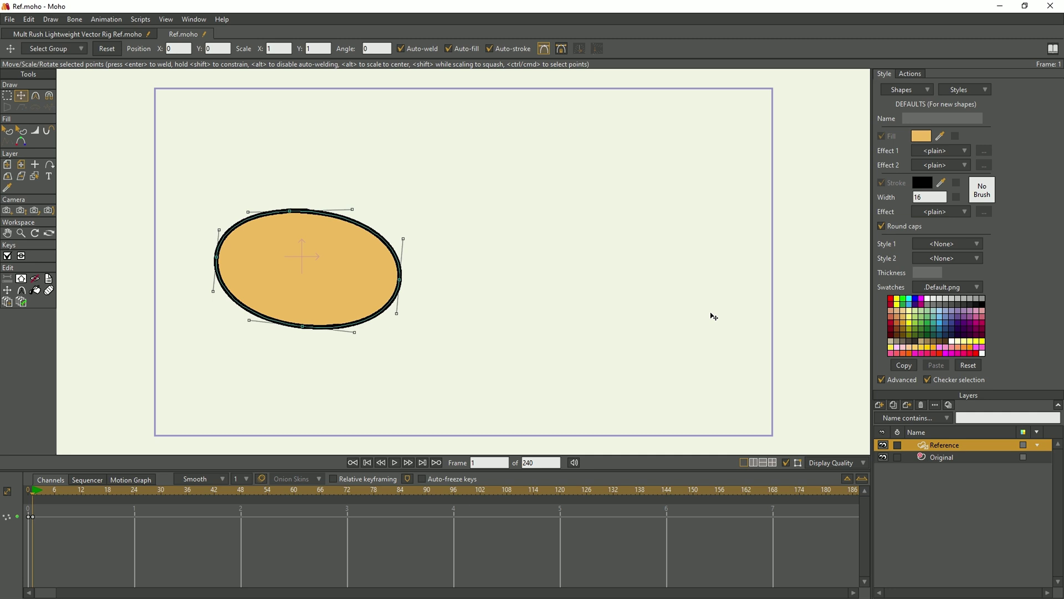
pyautogui.click(8, 164)
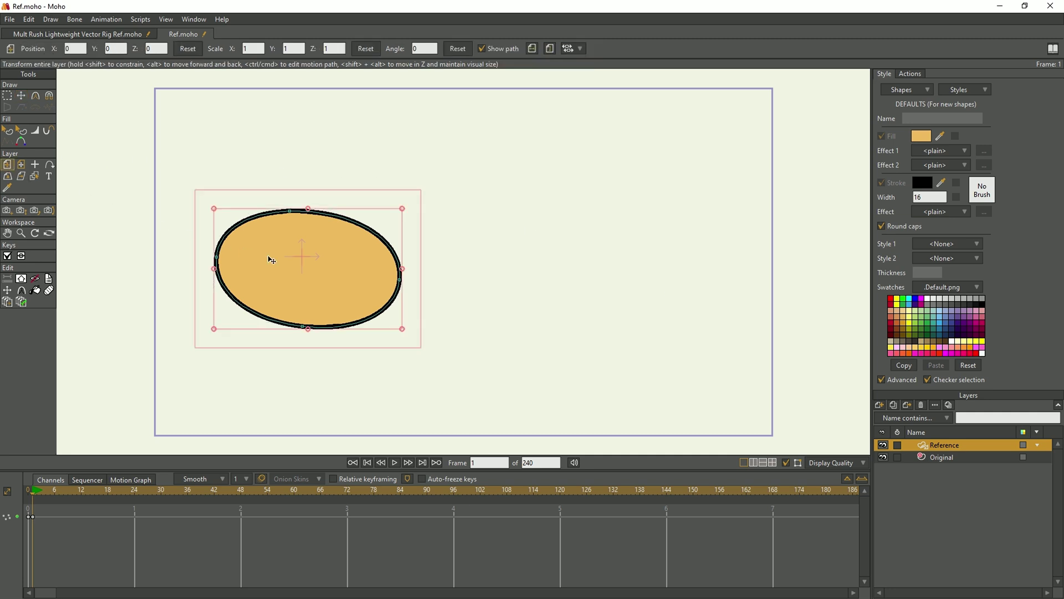
pyautogui.moveTo(302, 264); pyautogui.dragTo(610, 289)
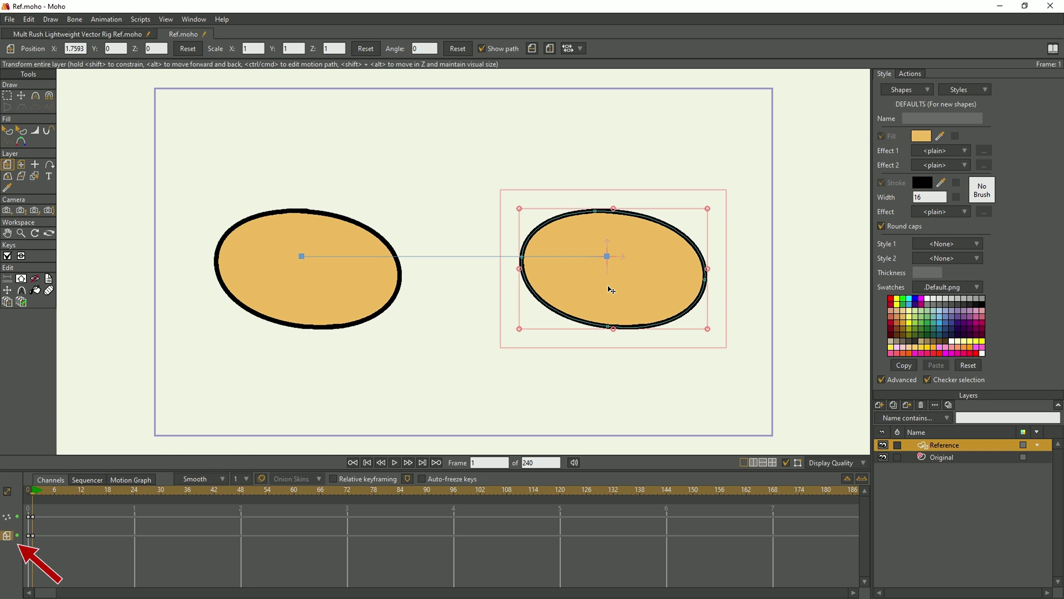
# Step: Change the fill of the ellipse on the Reference layer to dark red C70D0D
pyautogui.click(9, 131)
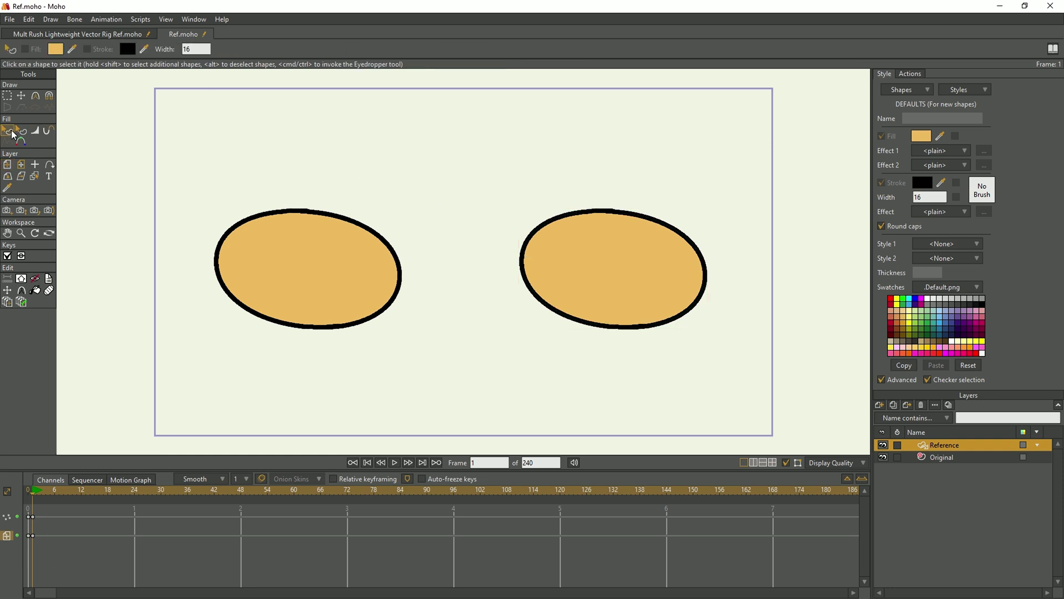
pyautogui.click(551, 245)
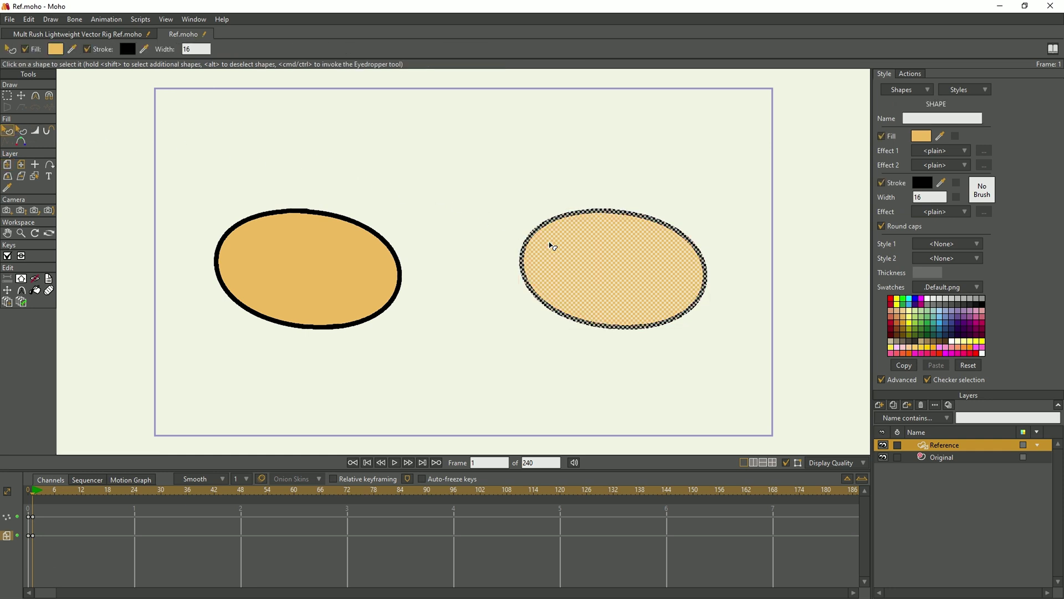
pyautogui.click(921, 136)
pyautogui.moveTo(582, 388); pyautogui.dragTo(582, 413)
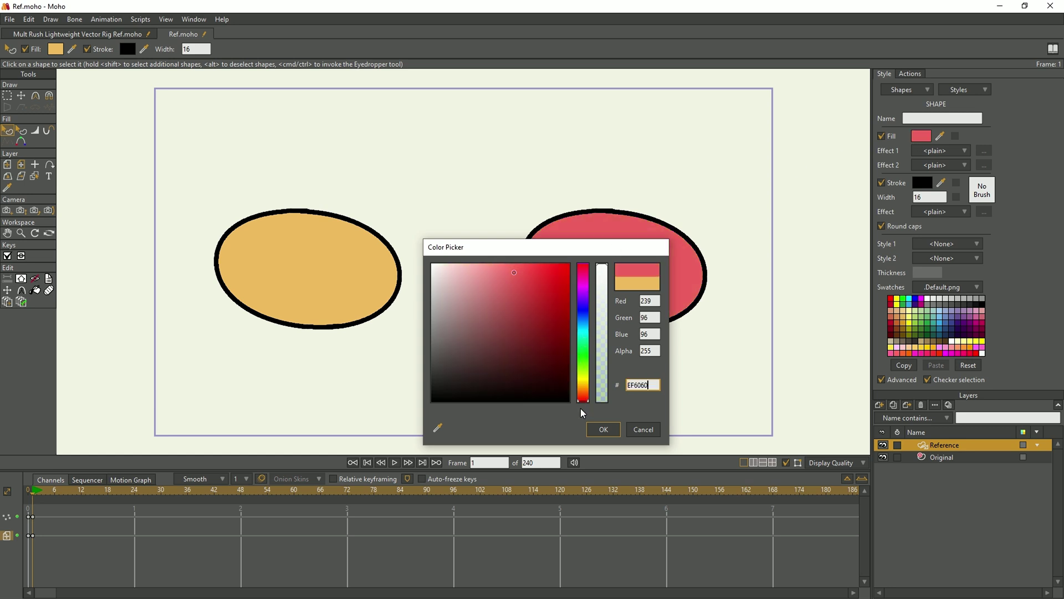
pyautogui.click(561, 295)
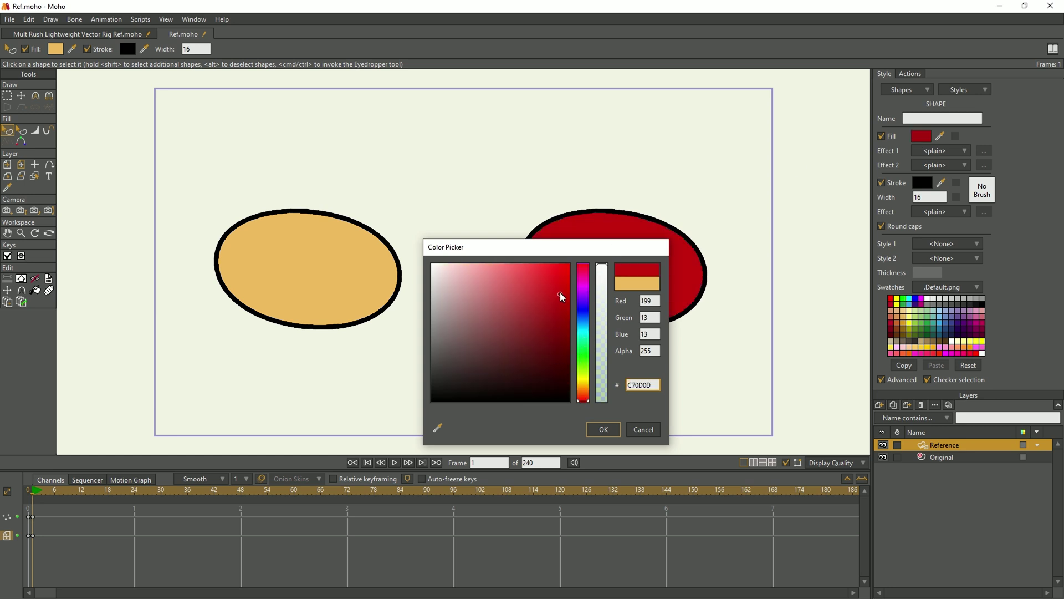
pyautogui.click(605, 429)
# Step: Nudge the top and right points of the ellipse on the Original layer slightly up and to the left
pyautogui.click(942, 456)
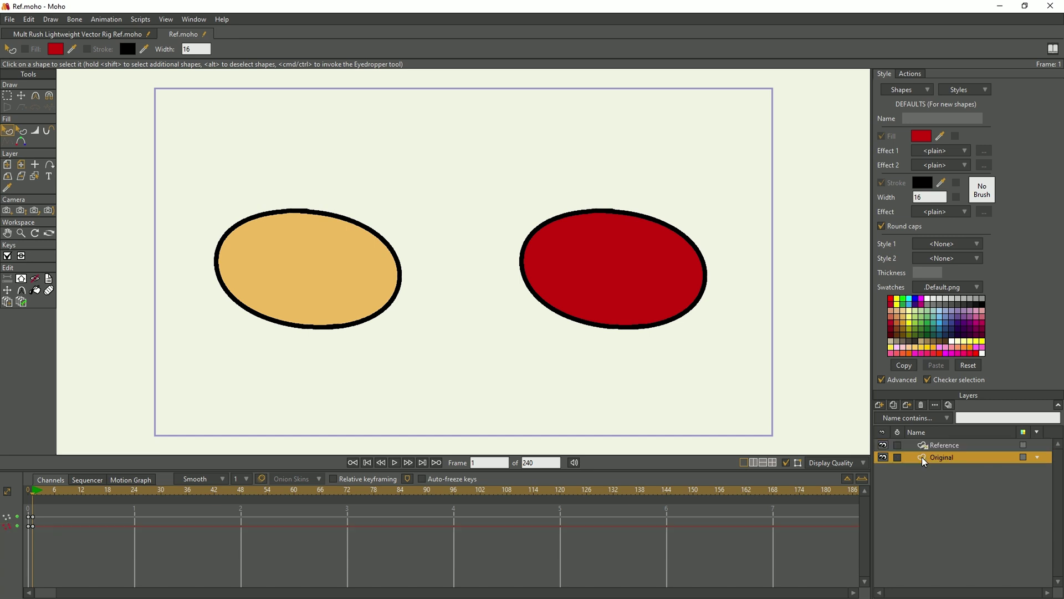
pyautogui.click(22, 96)
pyautogui.moveTo(289, 211)
pyautogui.mouseDown()
pyautogui.moveTo(281, 176)
pyautogui.moveTo(284, 210)
pyautogui.mouseUp()
pyautogui.moveTo(398, 278)
pyautogui.mouseDown()
pyautogui.moveTo(410, 238)
pyautogui.moveTo(390, 276)
pyautogui.mouseUp()
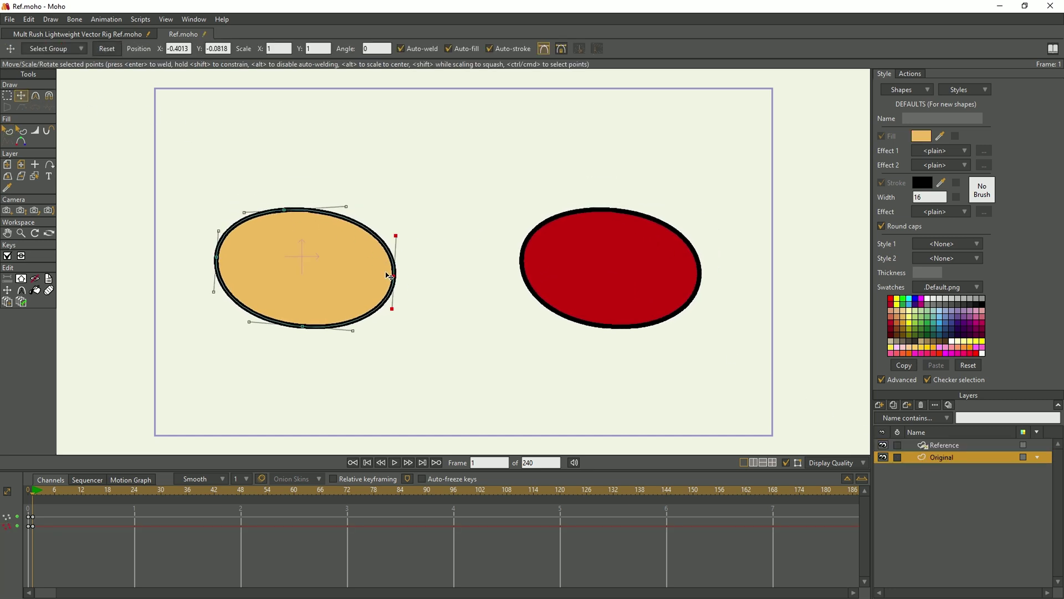
# Step: Sync the Reference layer's shape fill channel to the original
pyautogui.click(949, 445)
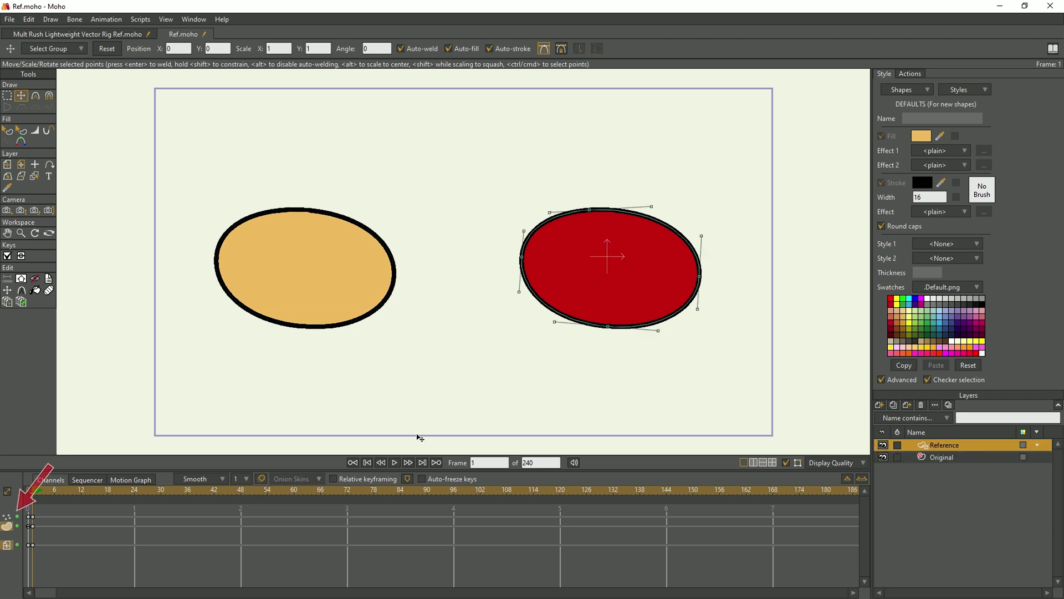
pyautogui.rightClick(9, 529)
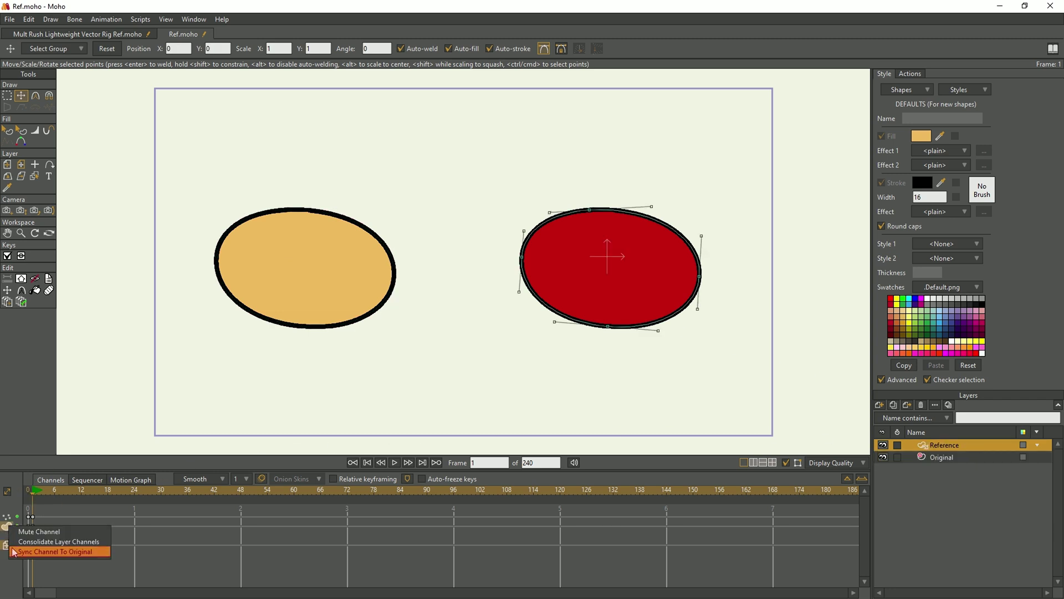
pyautogui.click(15, 552)
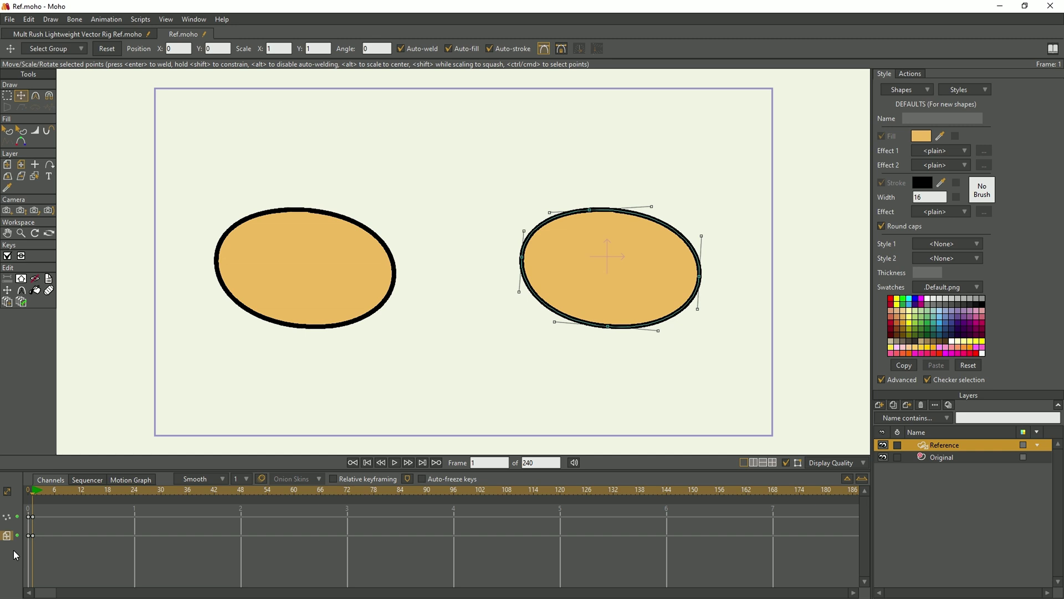
# Step: Consolidate the Reference layer's channels and sync them all to the original
pyautogui.rightClick(10, 536)
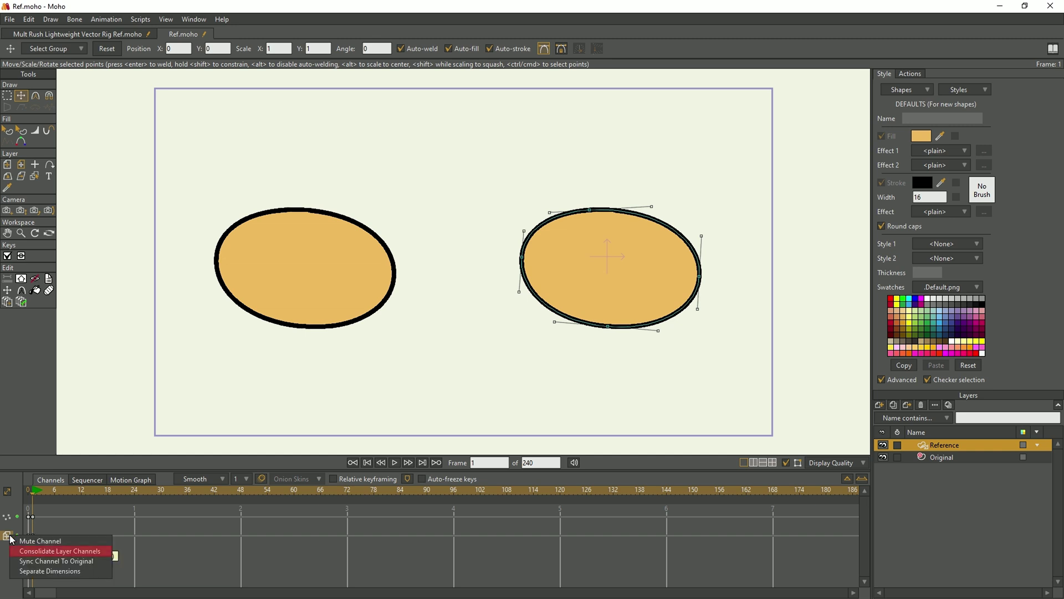
pyautogui.click(34, 551)
pyautogui.rightClick(9, 519)
pyautogui.click(18, 547)
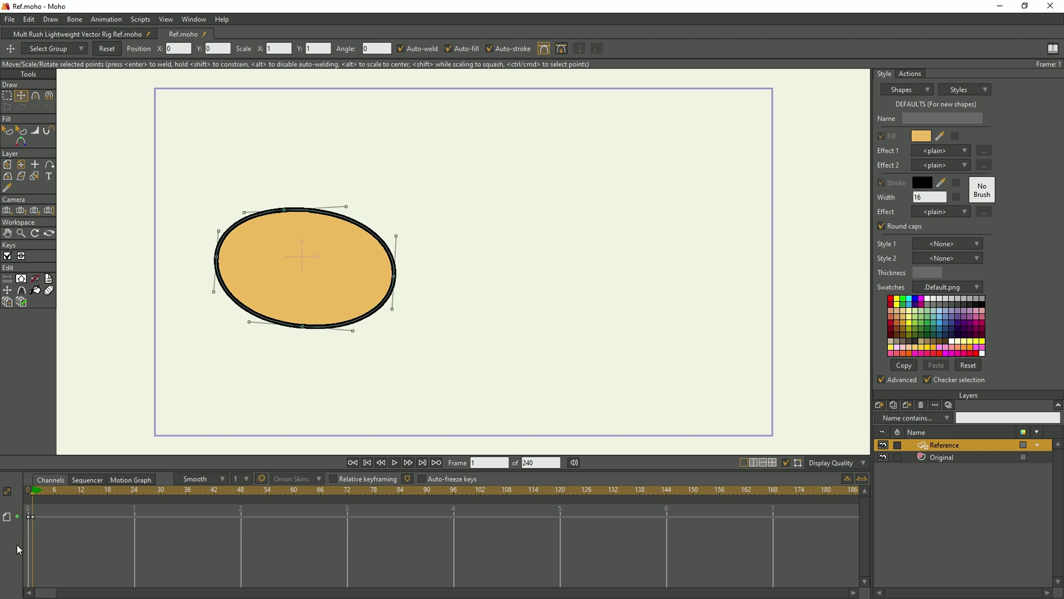
pyautogui.rightClick(934, 447)
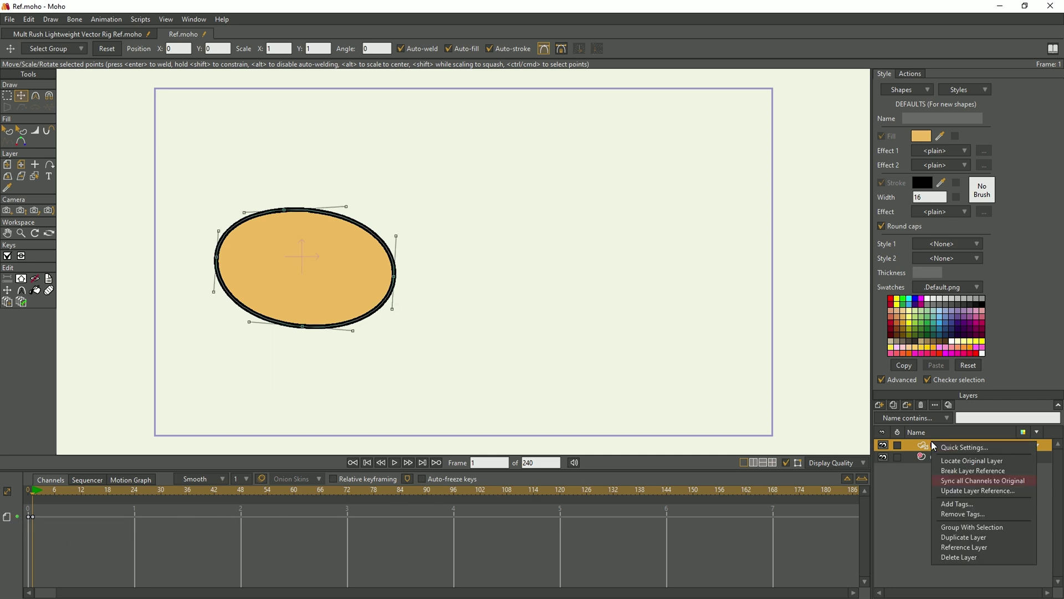
pyautogui.click(954, 480)
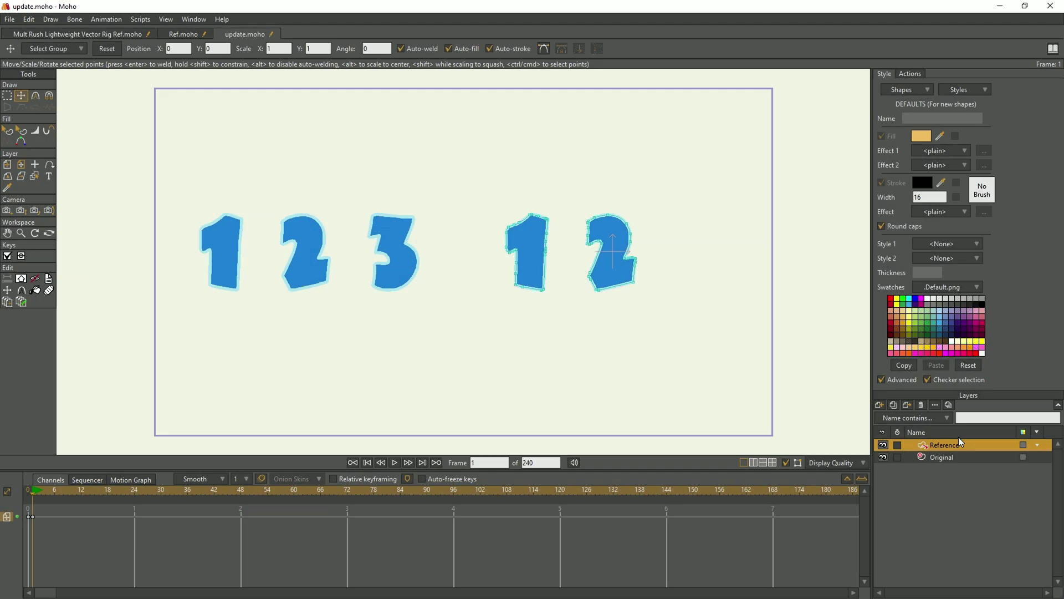
# Step: Run Update Layer Reference on the Reference layer in update.moho and accept the conflict options
pyautogui.rightClick(959, 444)
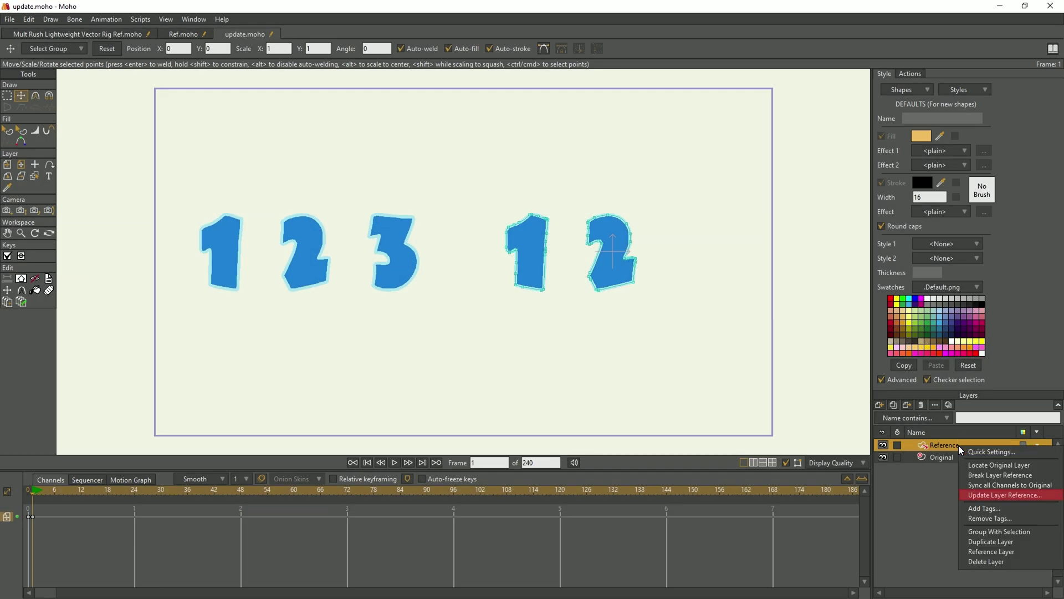
pyautogui.click(972, 493)
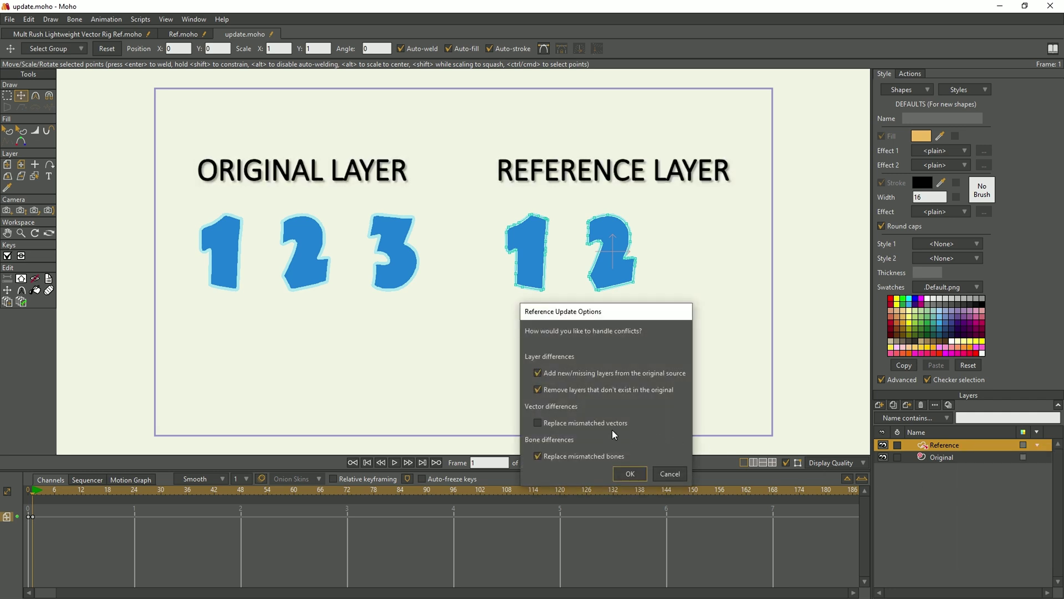
pyautogui.click(631, 474)
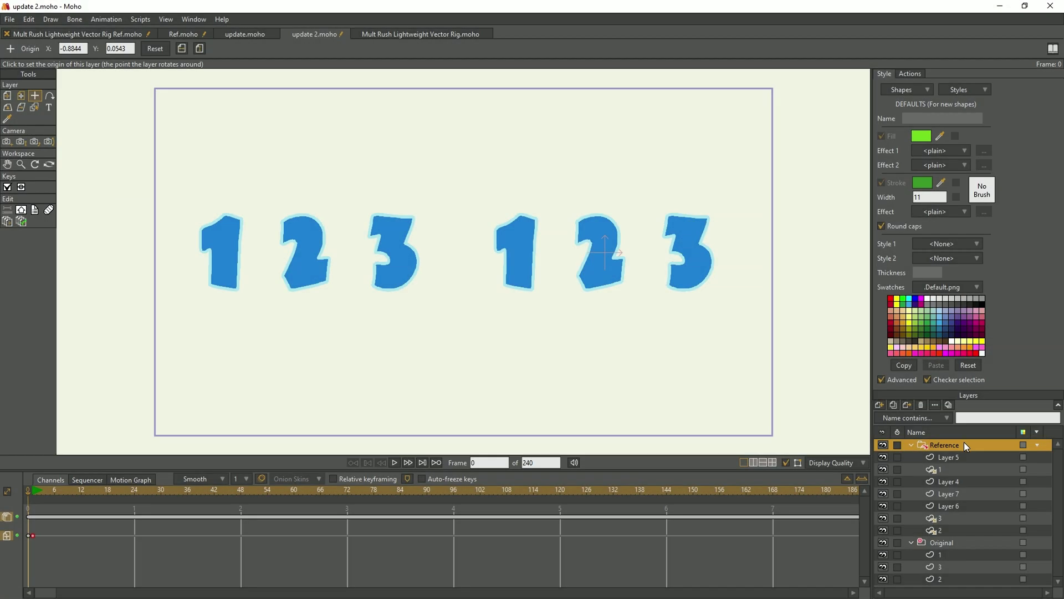
# Step: Update the layer reference of the Reference group in update 2.moho
pyautogui.rightClick(963, 442)
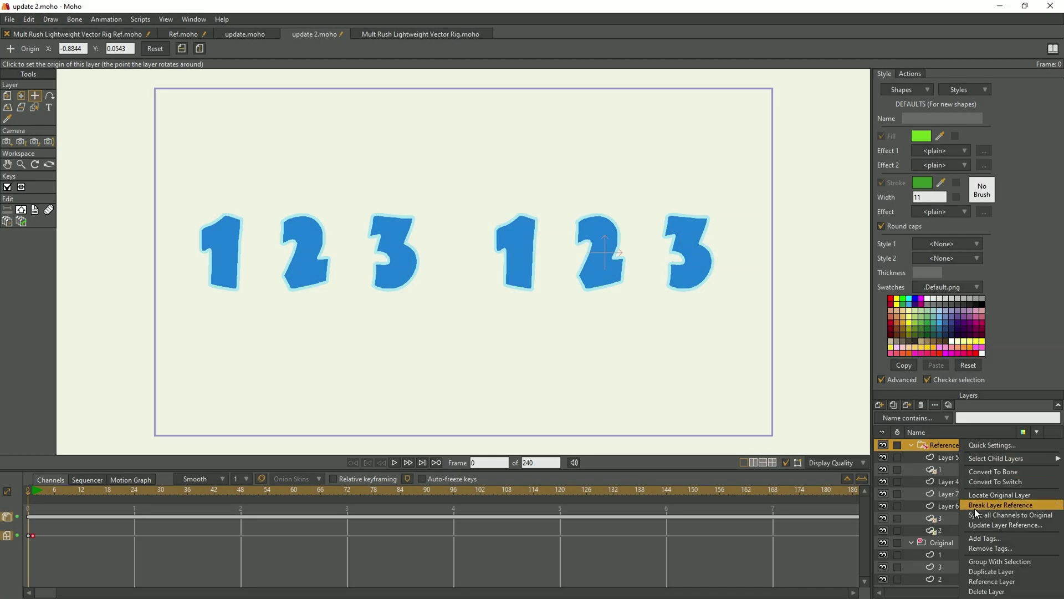
pyautogui.click(976, 522)
pyautogui.click(807, 519)
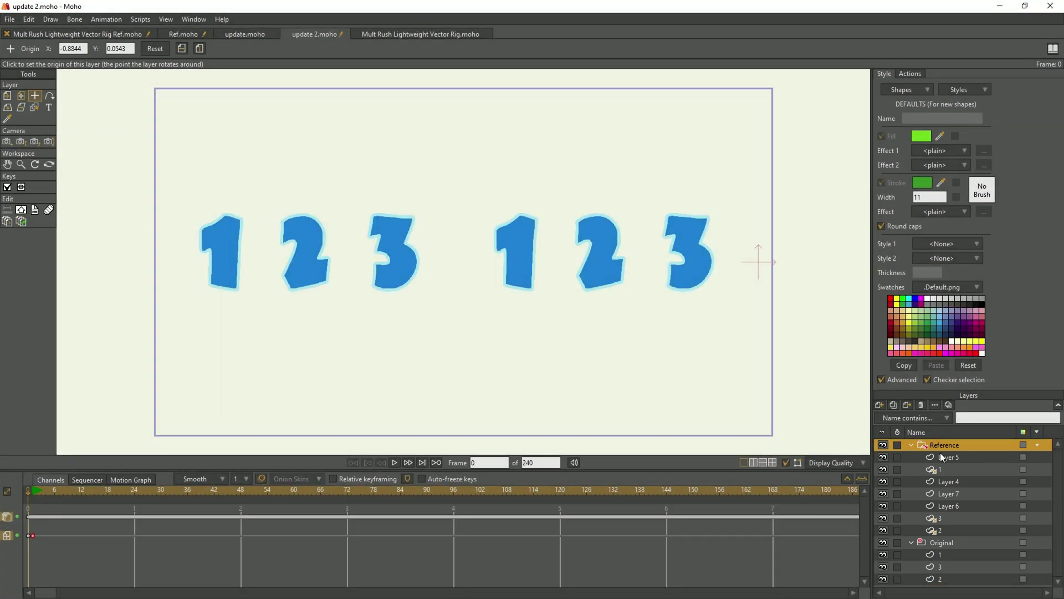
# Step: Delete all the layers inside the Reference group, from Layer 5 down to 2
pyautogui.click(943, 458)
pyautogui.keyDown('shift'); pyautogui.click(938, 530); pyautogui.keyUp('shift')
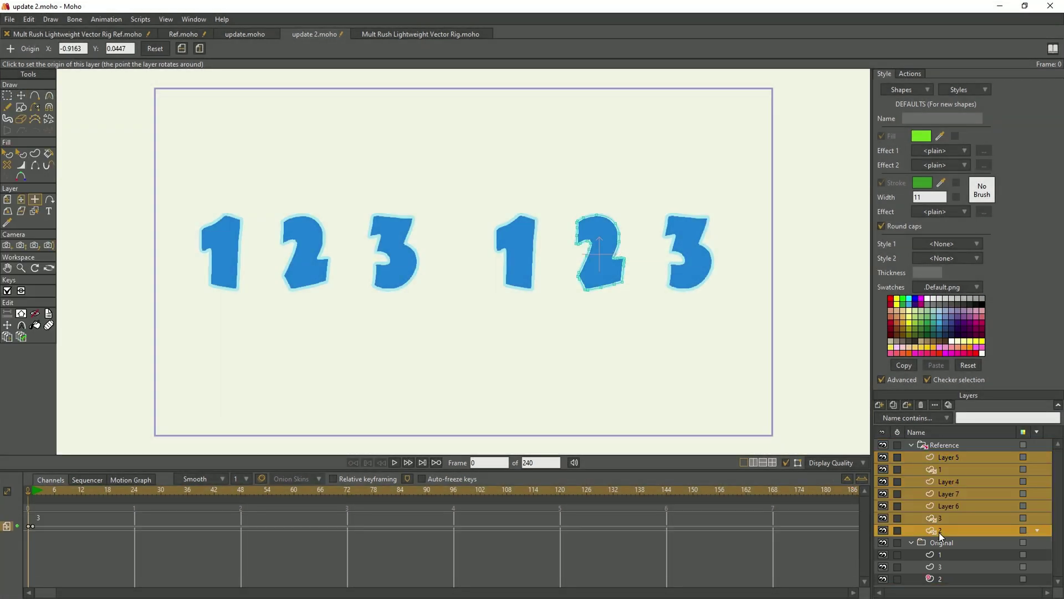
pyautogui.rightClick(939, 532)
pyautogui.click(961, 592)
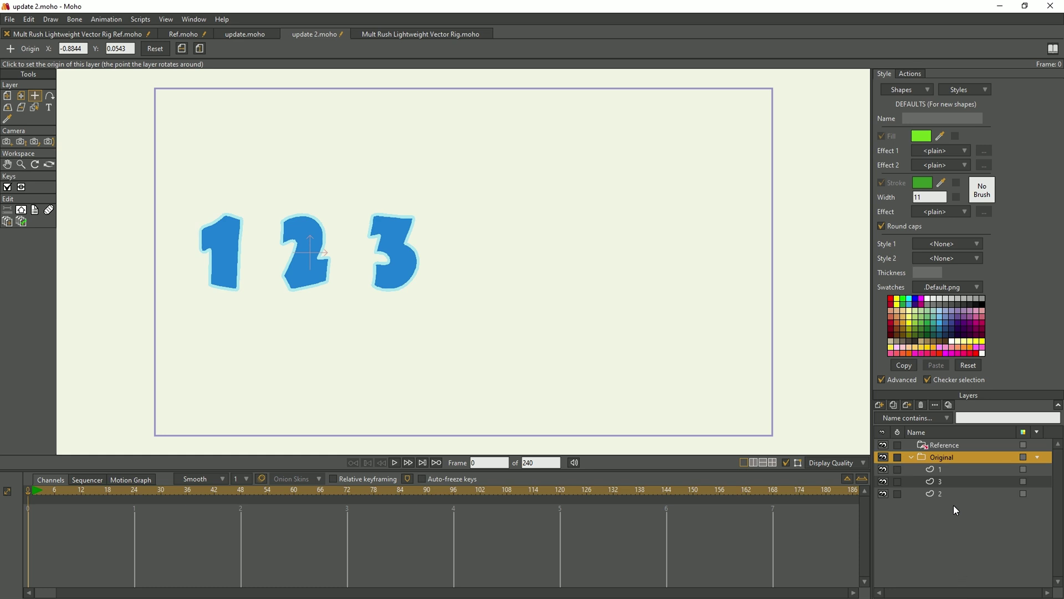
# Step: Update the emptied Reference group from its original group, accepting the update options
pyautogui.click(952, 447)
pyautogui.rightClick(953, 447)
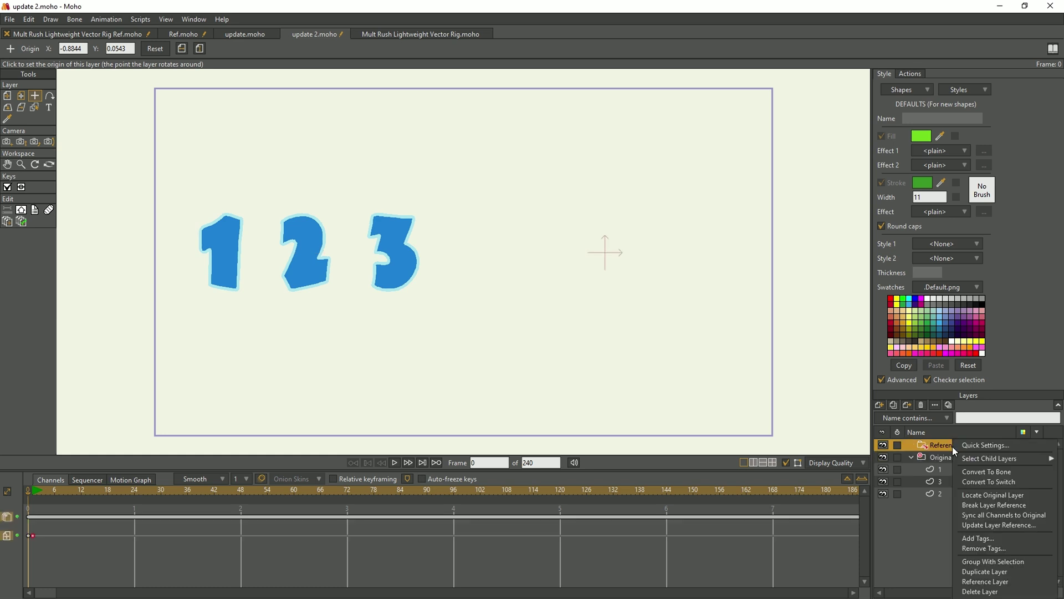
pyautogui.click(964, 525)
pyautogui.click(796, 524)
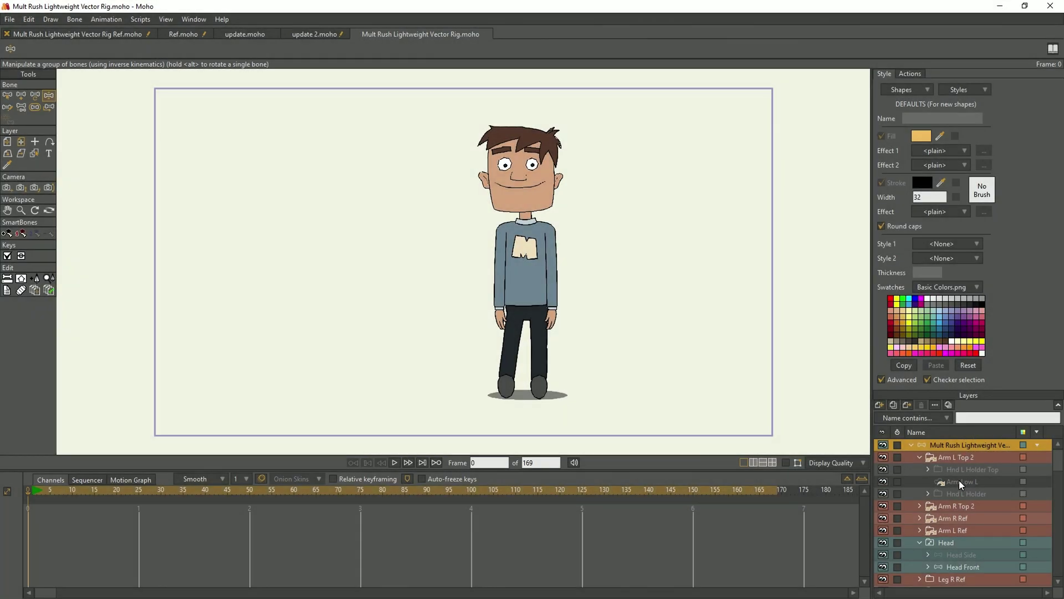
# Step: Locate the original layer of the arm reference layer nested in Arm L Top 2 of the character rig
pyautogui.click(959, 480)
pyautogui.rightClick(958, 480)
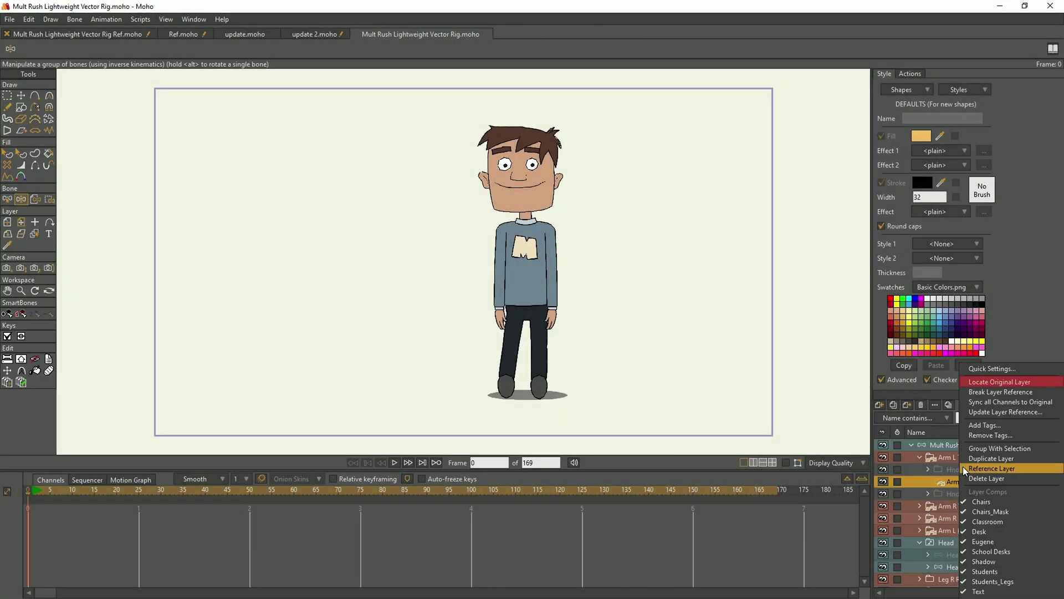
pyautogui.click(981, 383)
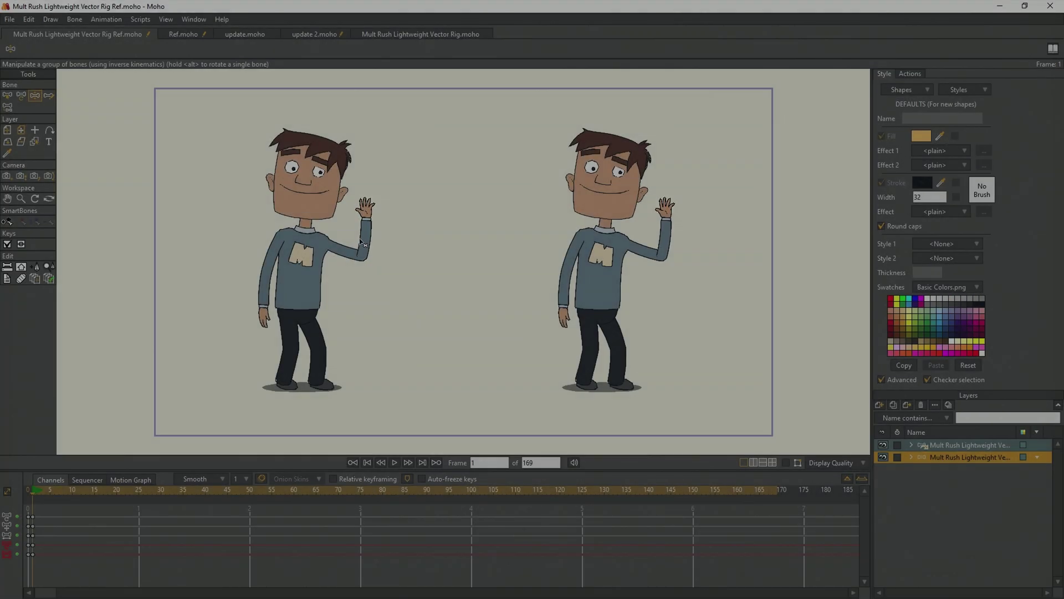
# Step: Tilt the original character's raised forearm outward, and break the layer reference of the duplicate character rig
pyautogui.moveTo(383, 221); pyautogui.dragTo(369, 245)
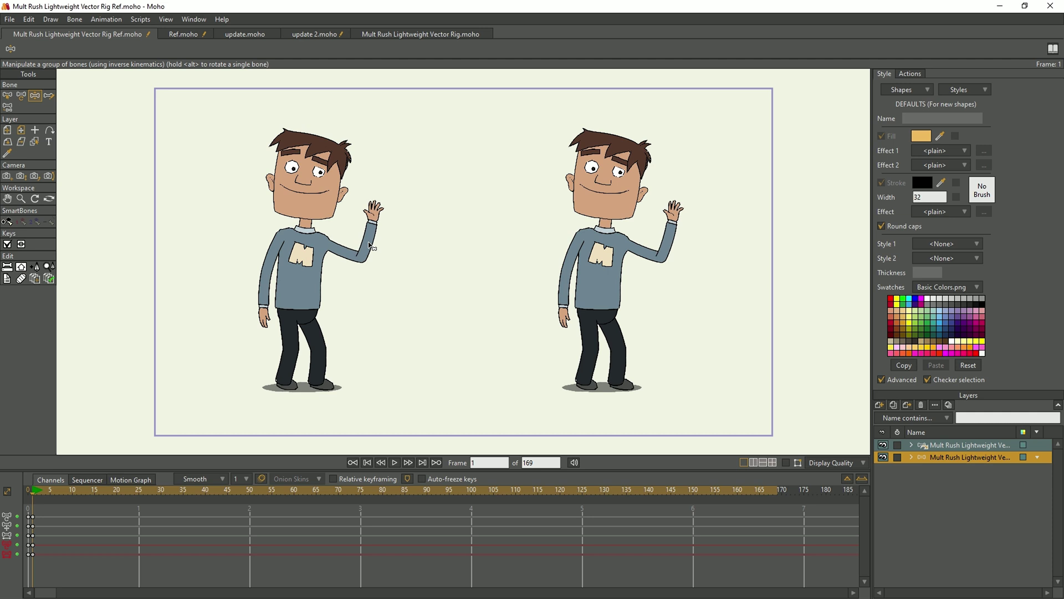
pyautogui.rightClick(929, 444)
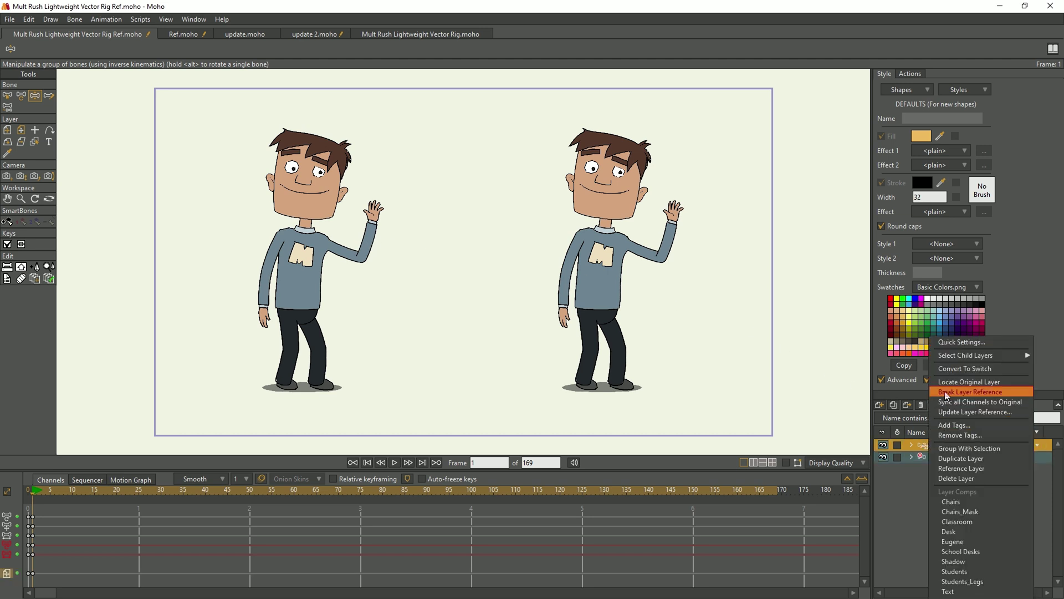
pyautogui.click(945, 393)
pyautogui.click(933, 456)
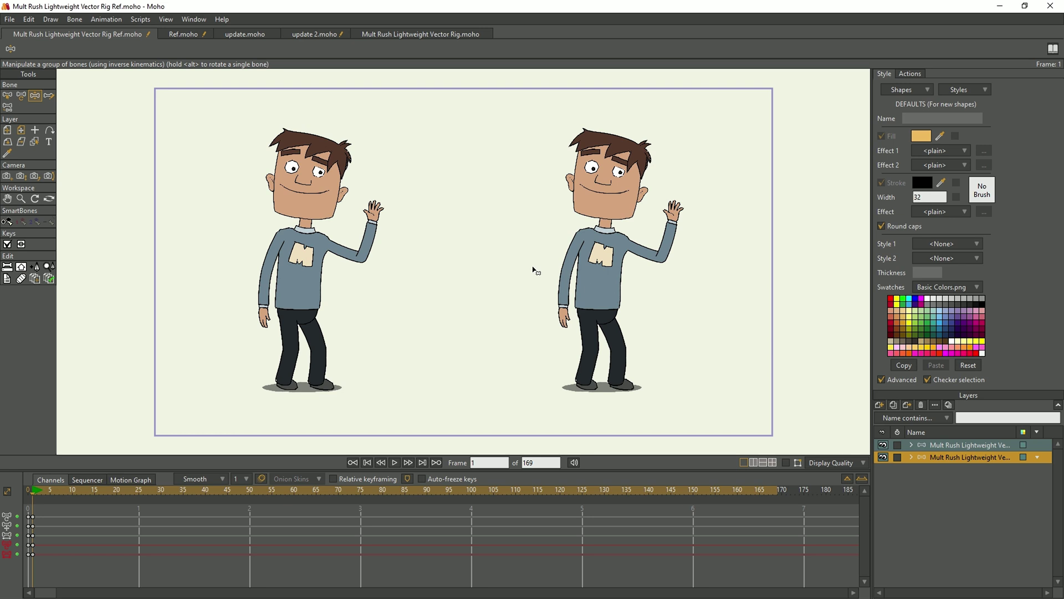
# Step: Raise the original character's bent arm slightly with Manipulate Bones
pyautogui.moveTo(370, 234); pyautogui.dragTo(369, 220)
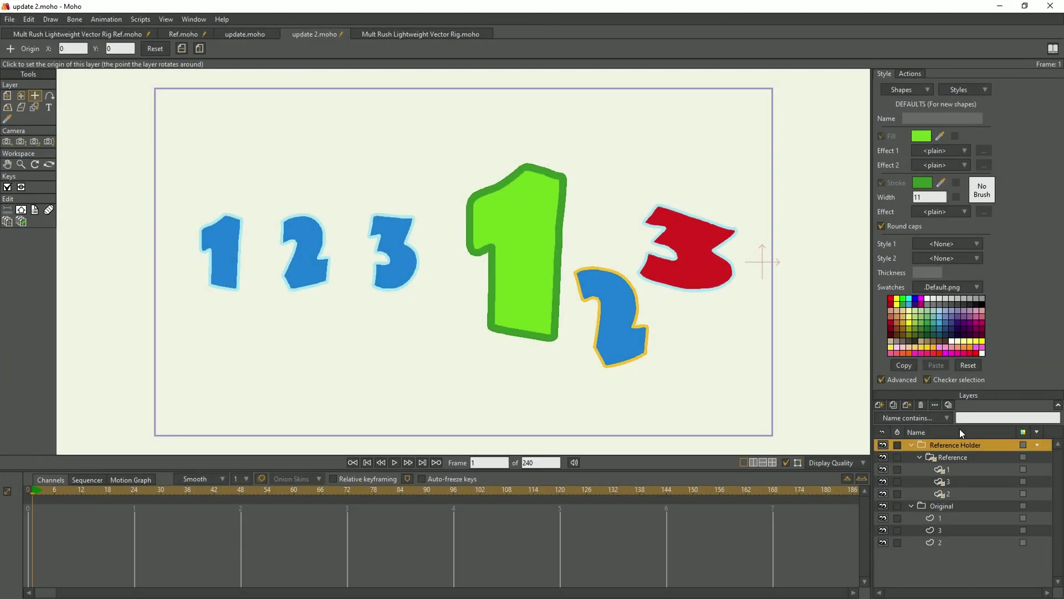
# Step: Sync all channels of the Reference group to its original, and toggle the visibility of its child layers 2, 3 and 1
pyautogui.rightClick(963, 459)
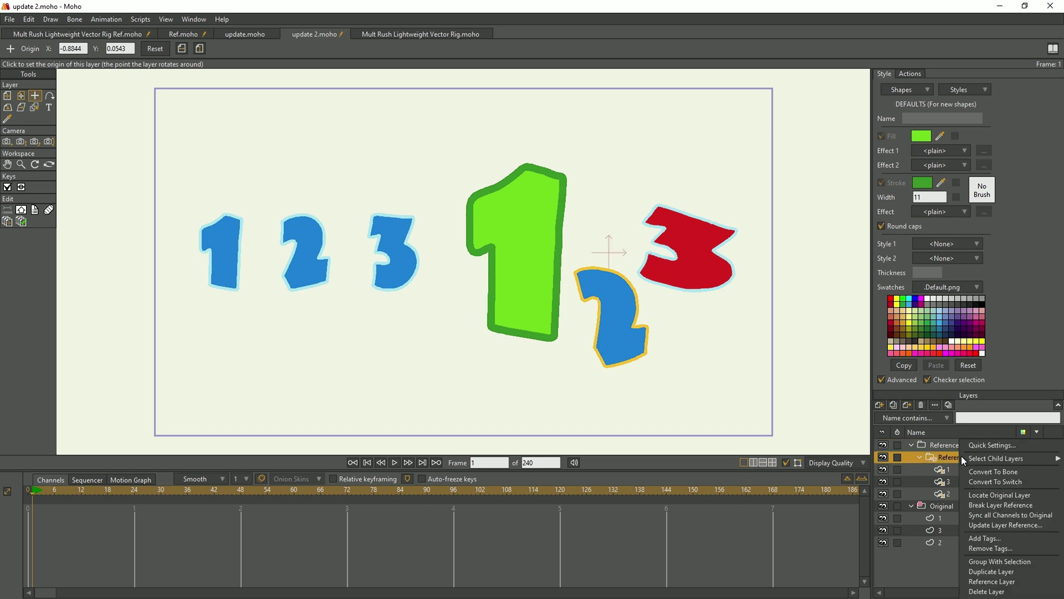
pyautogui.click(976, 514)
pyautogui.click(884, 492)
pyautogui.click(881, 492)
pyautogui.click(883, 481)
pyautogui.click(883, 481)
pyautogui.click(883, 469)
pyautogui.click(883, 469)
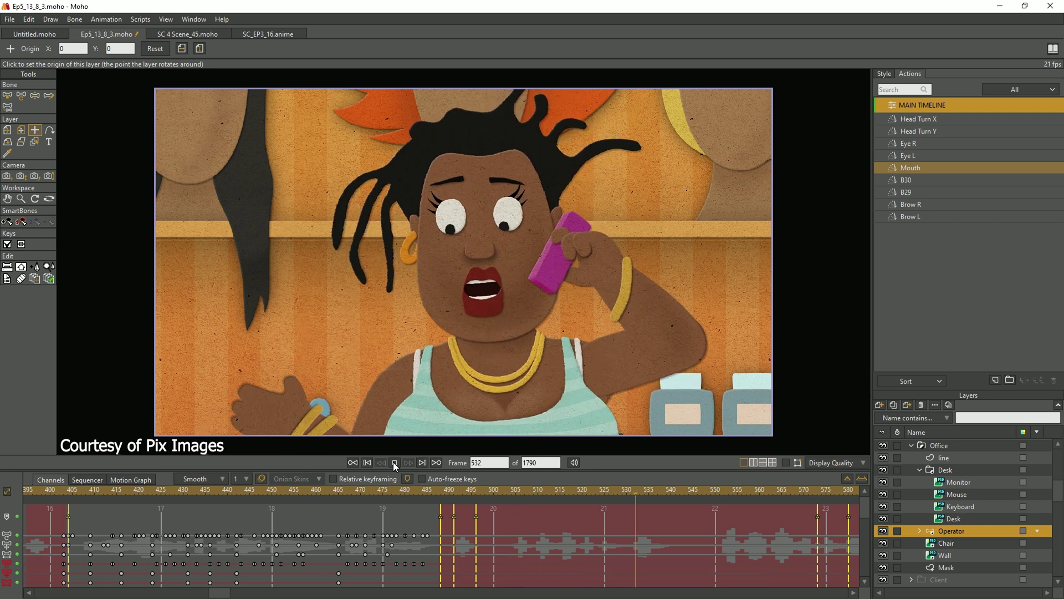
# Step: At frame 404, create a reference layer of Operator and place it in the Desk group directly below Monitor
pyautogui.click(395, 462)
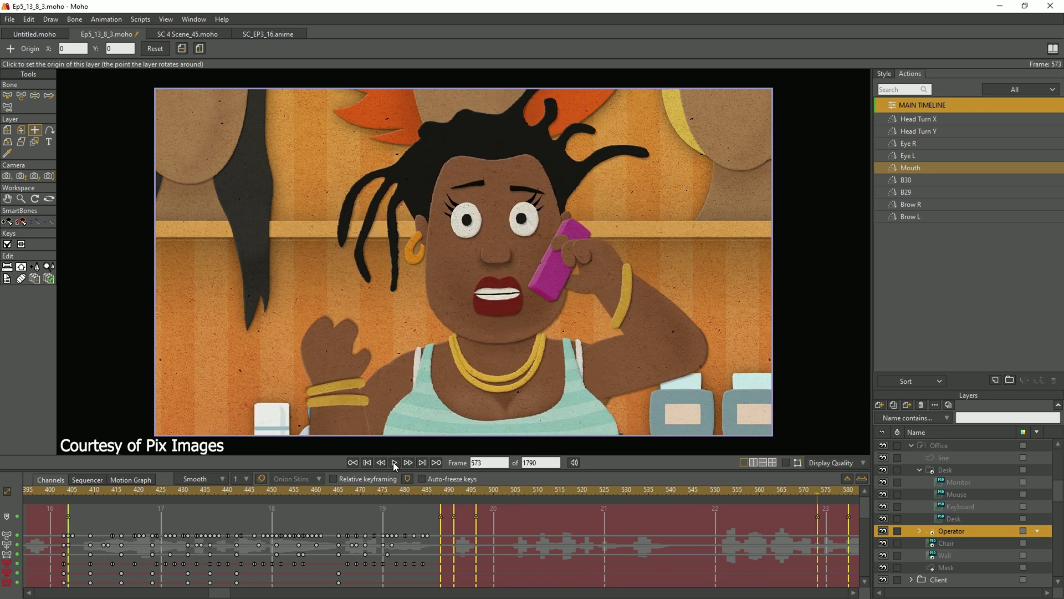
pyautogui.click(65, 490)
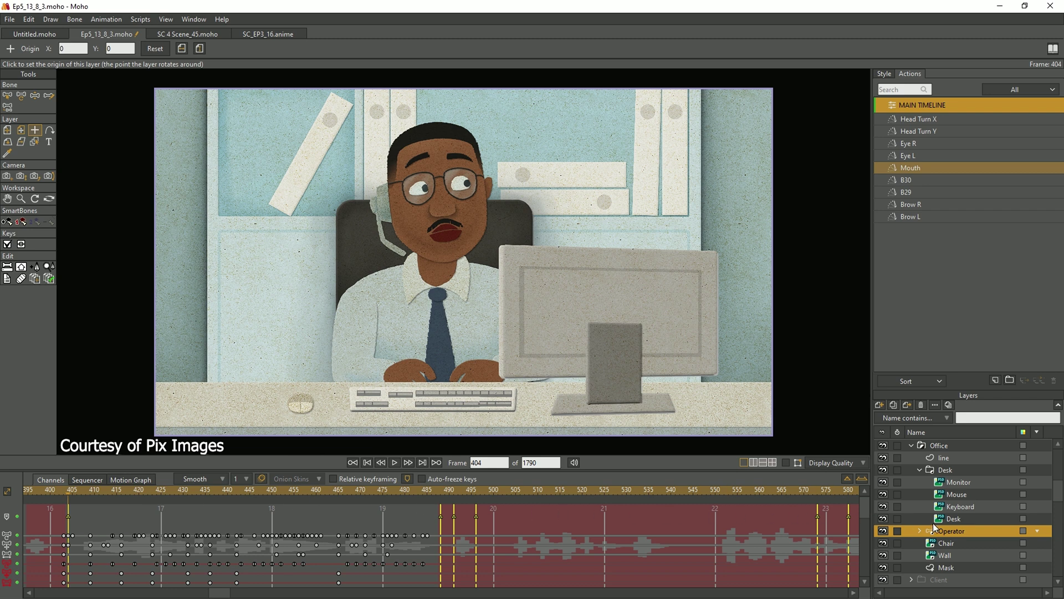
pyautogui.rightClick(949, 528)
pyautogui.click(940, 586)
pyautogui.moveTo(937, 535); pyautogui.dragTo(926, 491)
pyautogui.click(927, 494)
pyautogui.scroll(-3, 1058, 473)
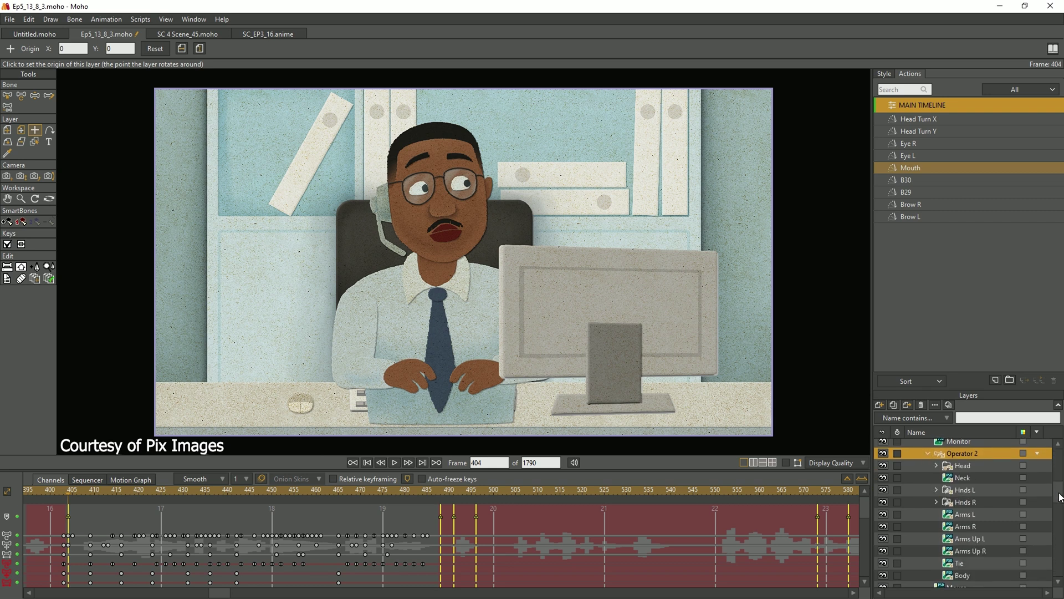
# Step: Hide the Head, Neck, Tie and Body layers of the Operator 2 reference, and play the animation
pyautogui.click(883, 462)
pyautogui.click(884, 471)
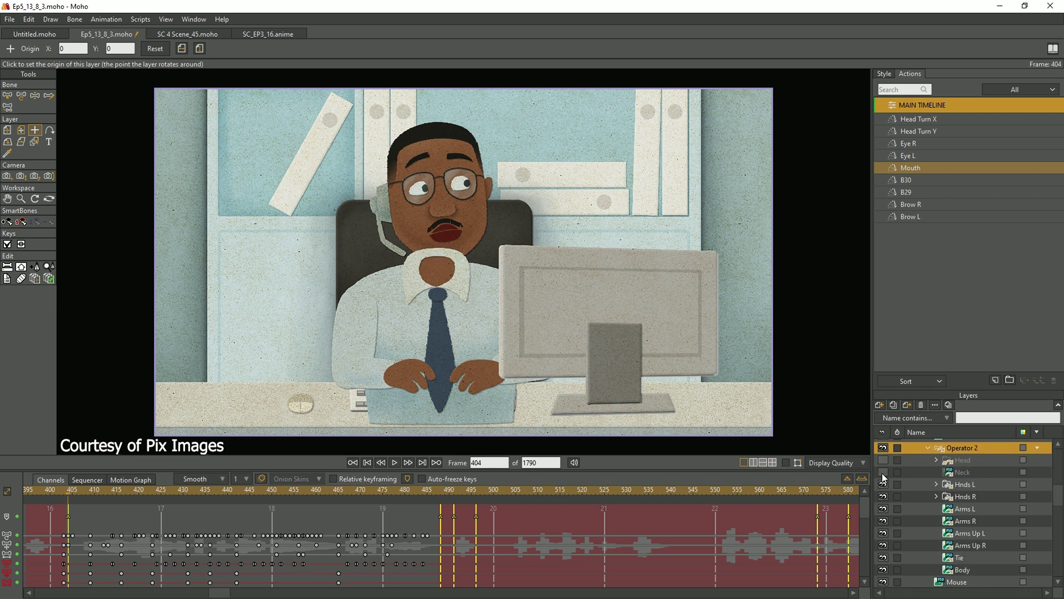
pyautogui.click(883, 558)
pyautogui.click(882, 570)
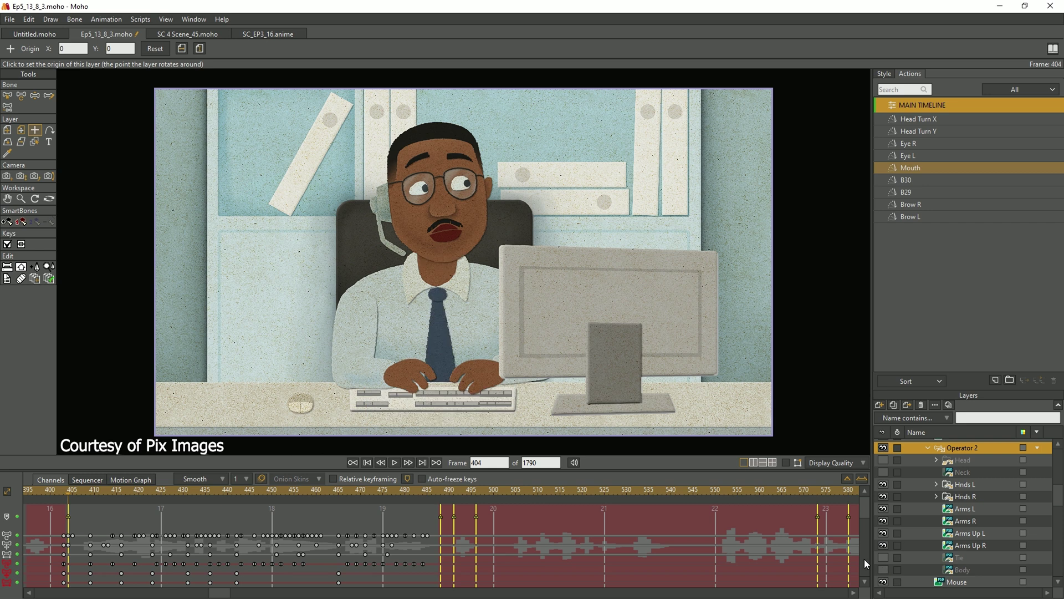
pyautogui.click(397, 464)
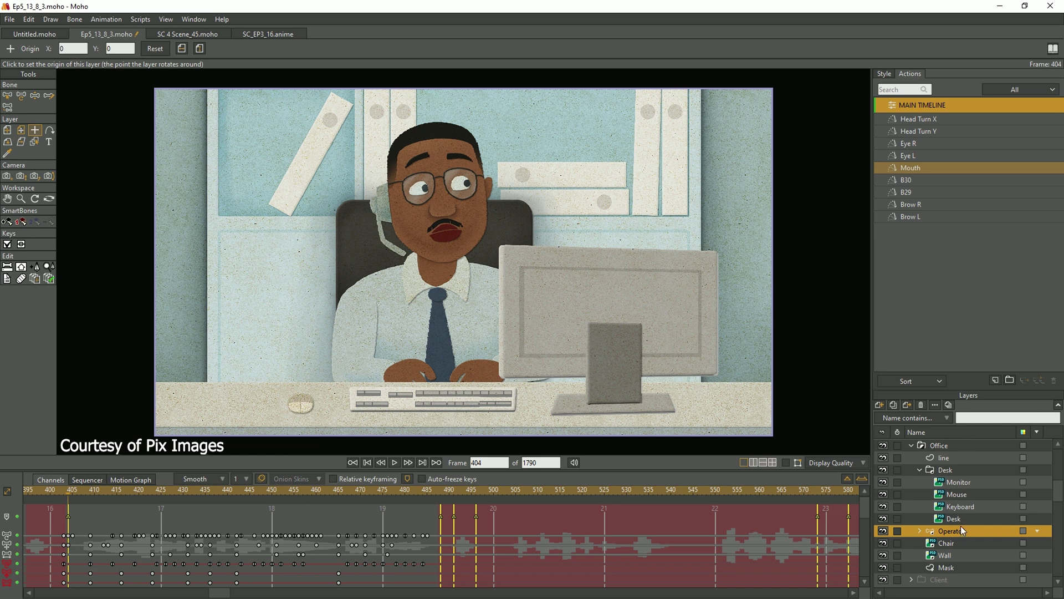
# Step: Duplicate the Operator layer and place the copy in the Desk group directly below Monitor
pyautogui.rightClick(961, 530)
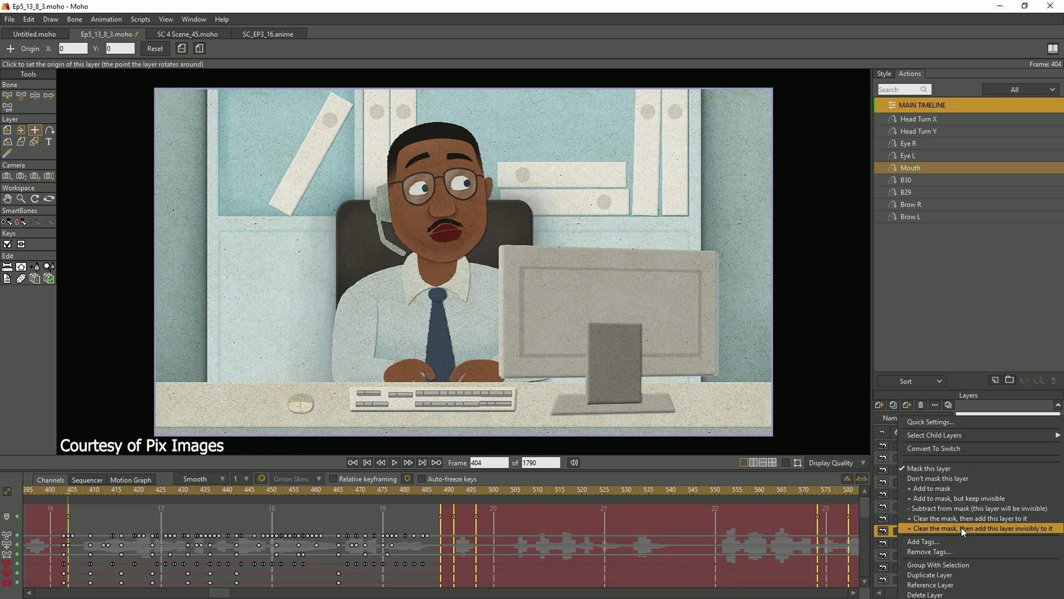
pyautogui.click(957, 573)
pyautogui.moveTo(936, 534); pyautogui.dragTo(929, 491)
pyautogui.scroll(-3, 915, 461)
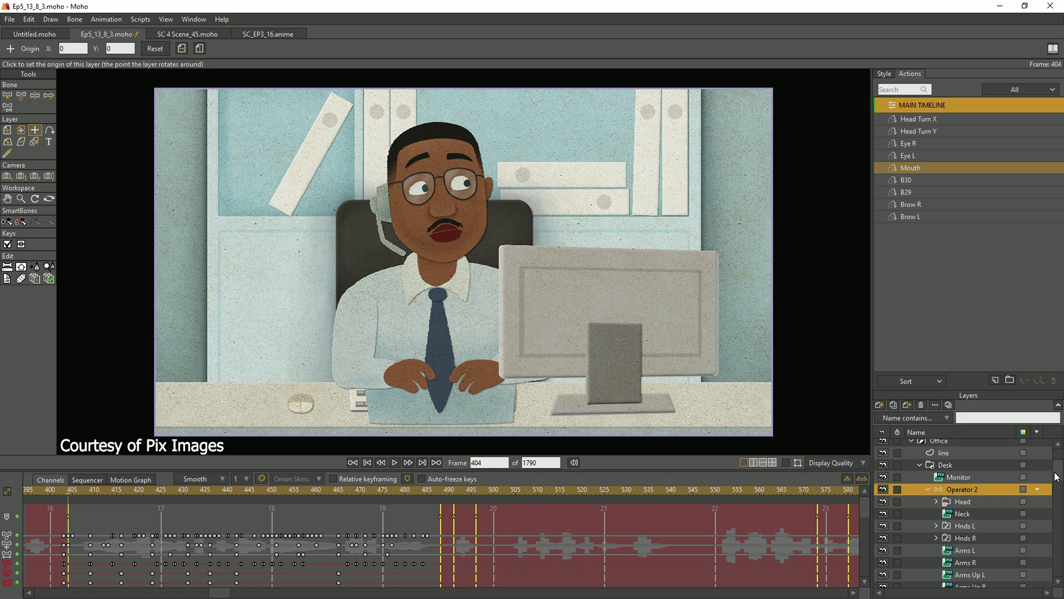
# Step: Hide the Head, Neck, Tie and Body layers of the duplicated Operator 2, and preview the animation up to frame 458
pyautogui.click(883, 450)
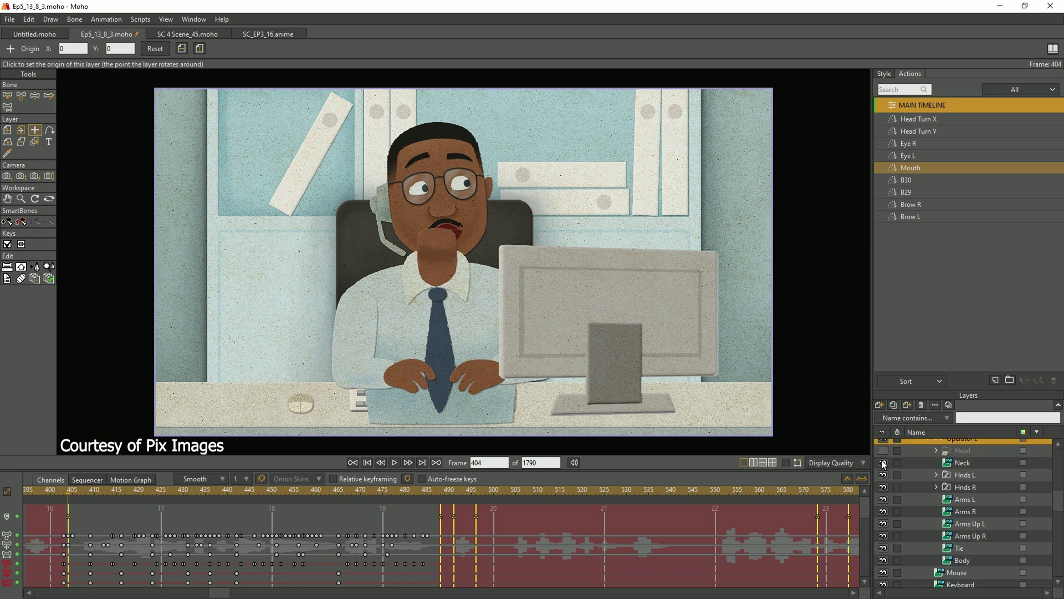
pyautogui.click(883, 463)
pyautogui.click(884, 547)
pyautogui.click(884, 559)
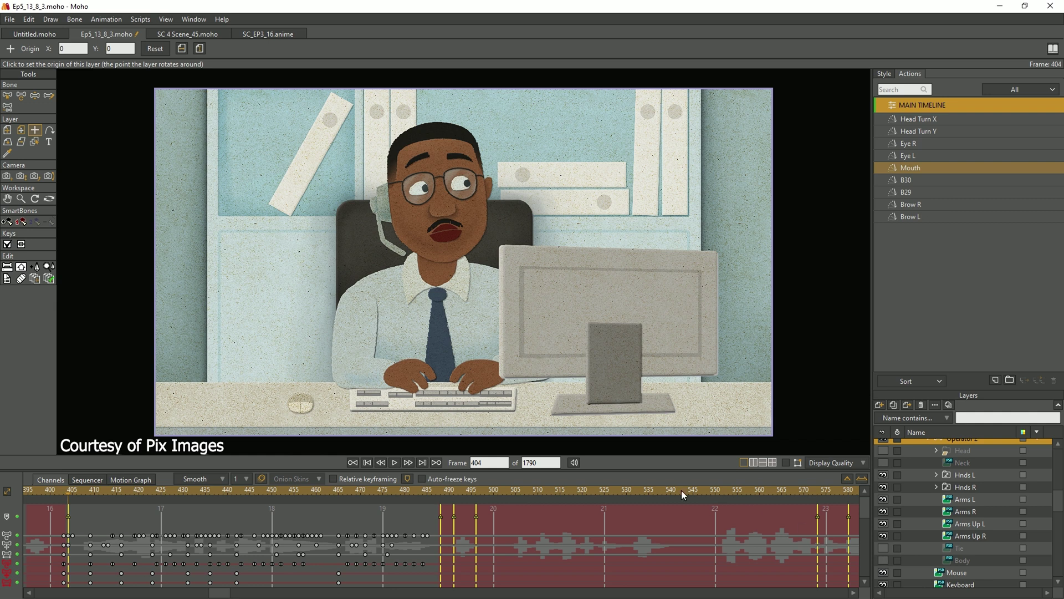
pyautogui.click(394, 462)
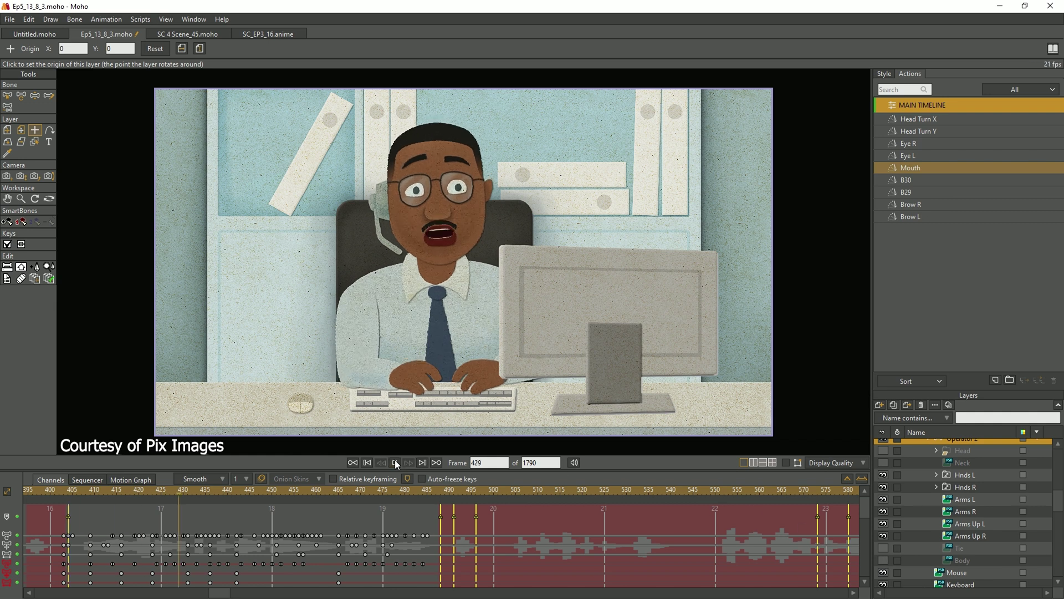
pyautogui.click(395, 463)
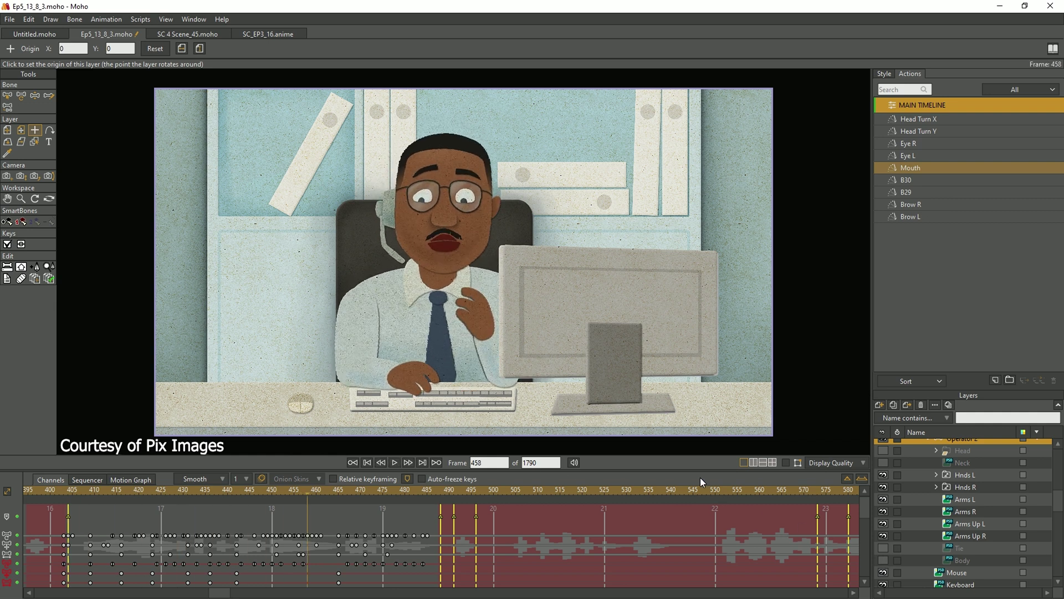
# Step: Repose both arms of the original Operator at frame 458 with Manipulate Bones, bringing the hands together in front of the tie
pyautogui.moveTo(1059, 512); pyautogui.dragTo(1057, 542)
pyautogui.click(967, 548)
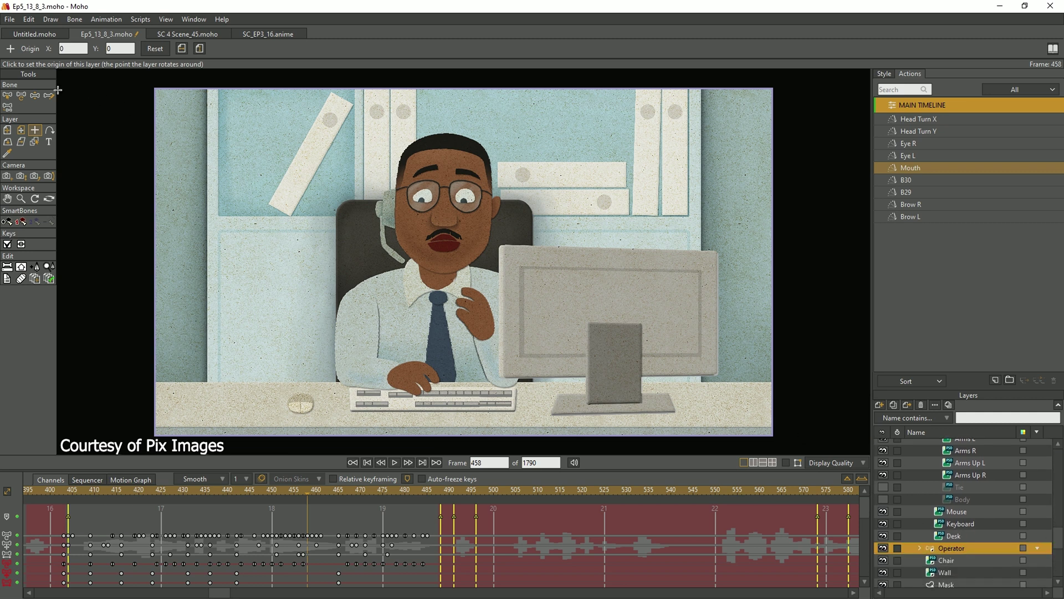
pyautogui.click(35, 96)
pyautogui.moveTo(370, 370); pyautogui.dragTo(387, 355)
pyautogui.moveTo(475, 348)
pyautogui.mouseDown()
pyautogui.moveTo(466, 332)
pyautogui.moveTo(468, 358)
pyautogui.mouseUp()
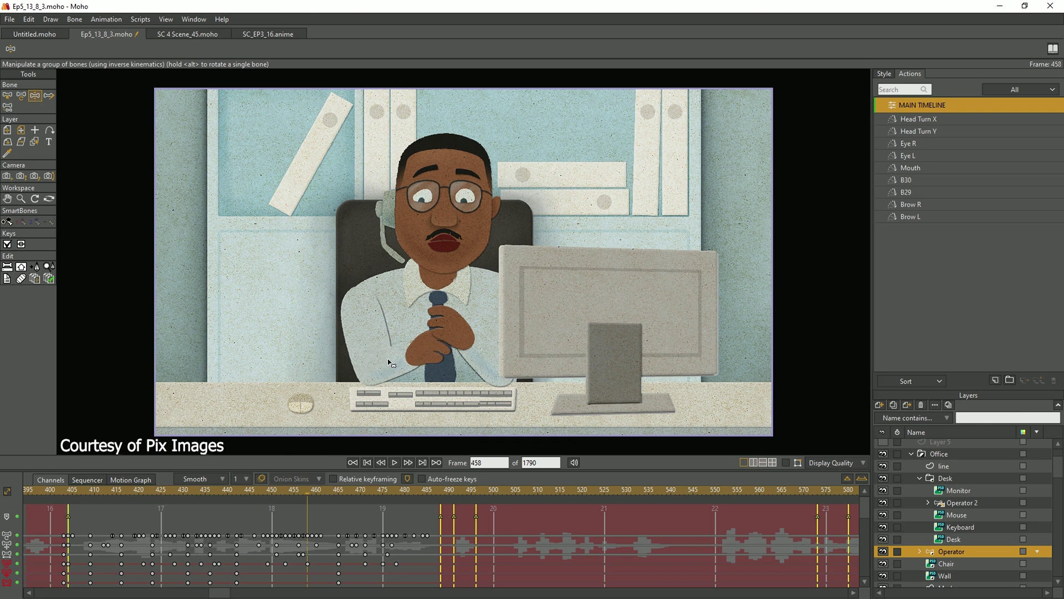
pyautogui.moveTo(412, 359); pyautogui.dragTo(382, 379)
pyautogui.moveTo(479, 361); pyautogui.dragTo(464, 345)
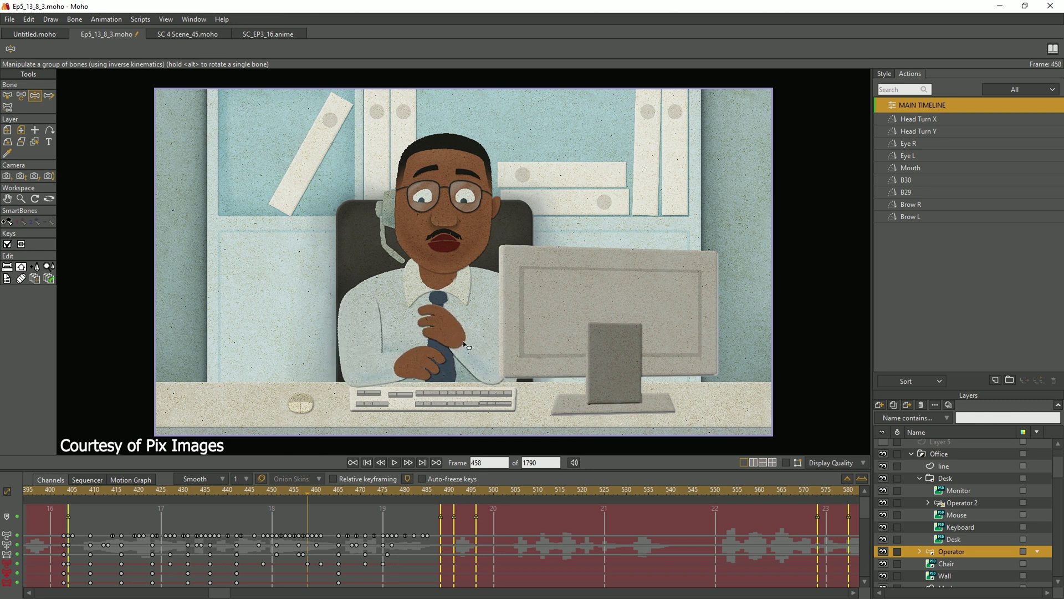
pyautogui.moveTo(447, 302)
pyautogui.mouseDown()
pyautogui.moveTo(421, 310)
pyautogui.moveTo(450, 304)
pyautogui.mouseUp()
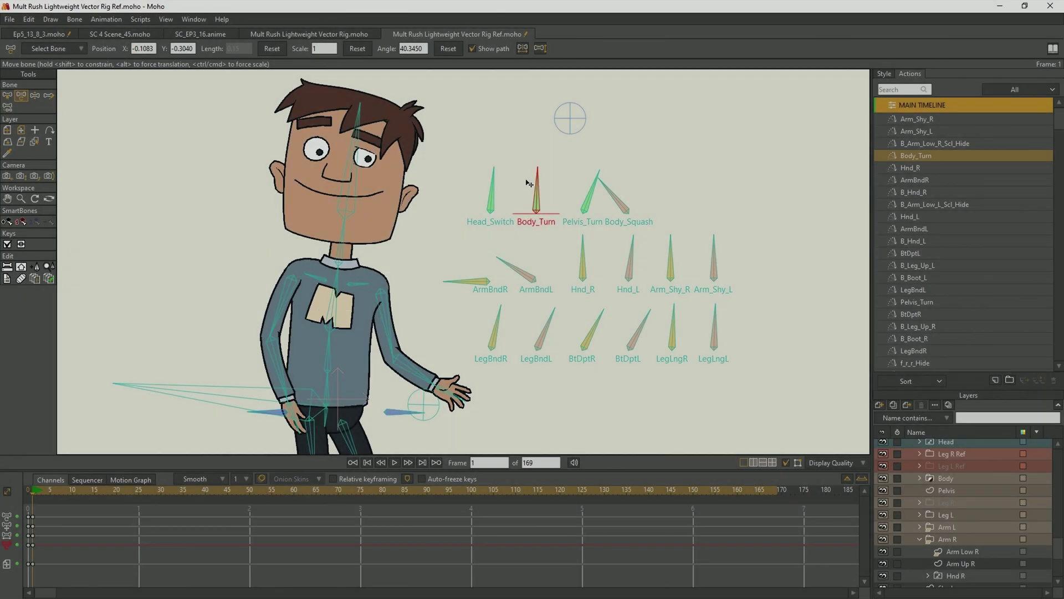
# Step: Turn the character's torso with the Body_Turn smart bone, and activate Transform Points on the Arm Low R layer
pyautogui.moveTo(530, 170); pyautogui.dragTo(572, 183)
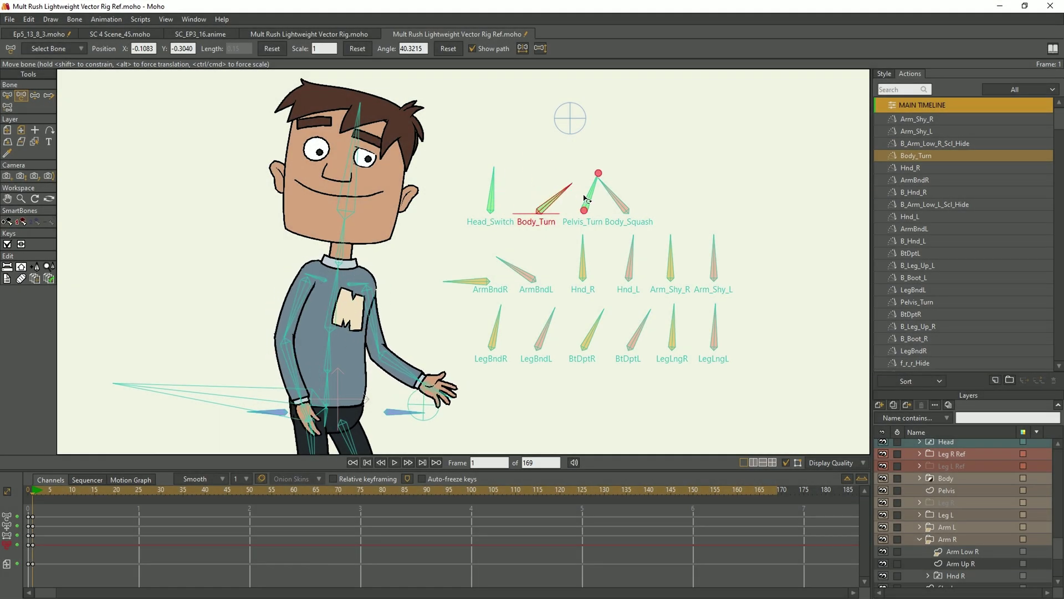
pyautogui.click(959, 552)
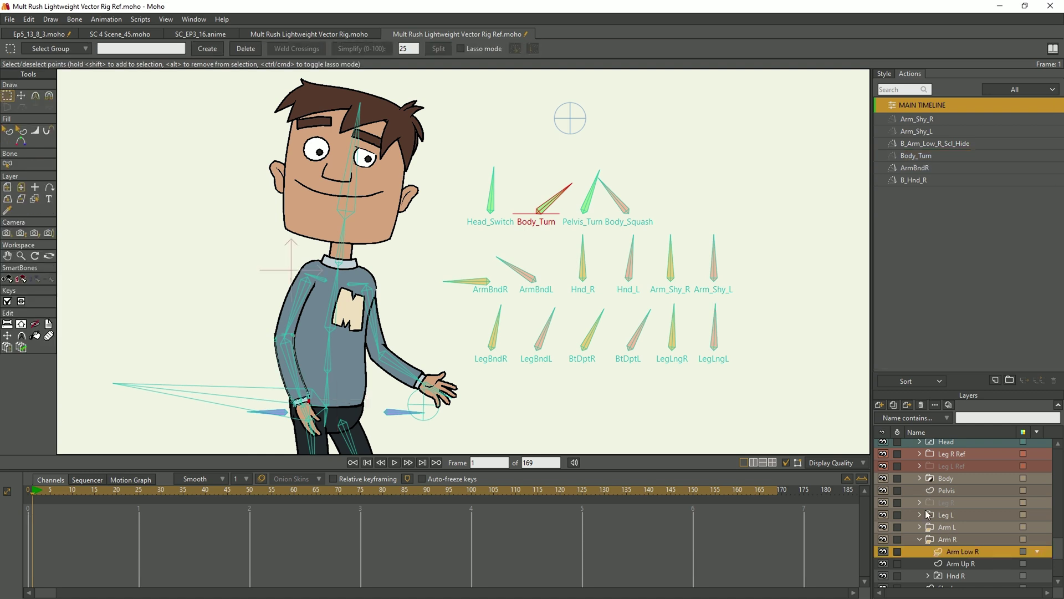
pyautogui.click(21, 96)
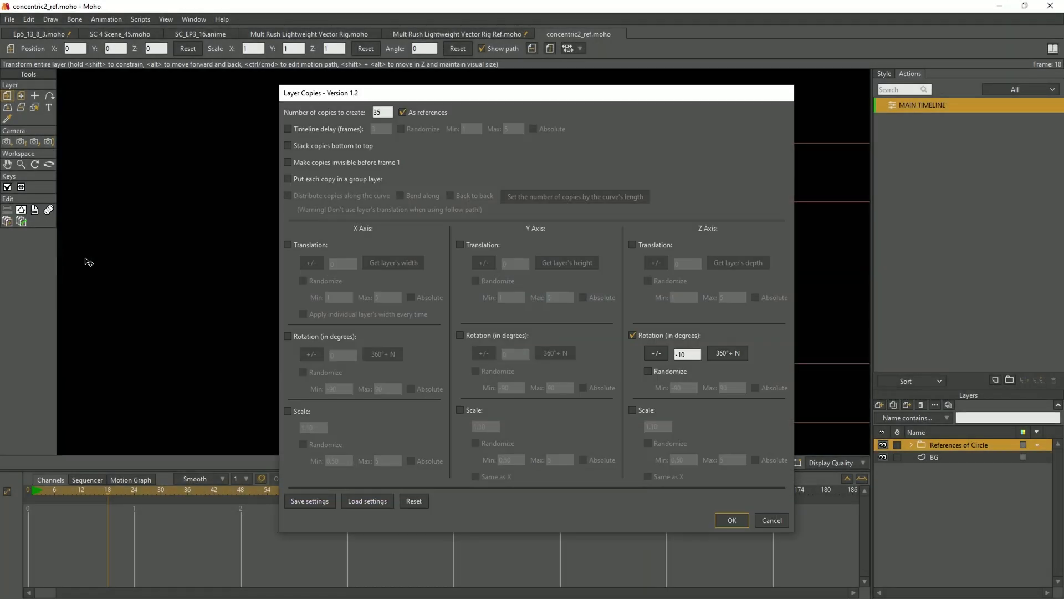
# Step: Create 35 copies of the References of Circle group as references with a Z rotation of -10 degrees, and expand the resulting groups
pyautogui.click(731, 520)
pyautogui.click(912, 445)
pyautogui.click(920, 457)
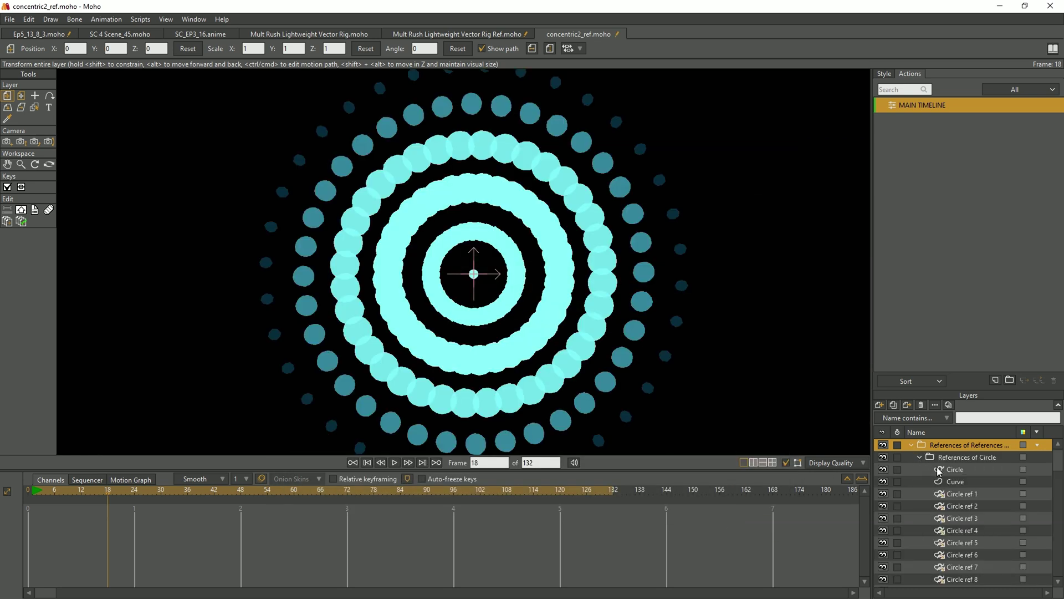
# Step: Select the original Circle layer inside References of Circle and preview the concentric animation
pyautogui.click(942, 469)
pyautogui.click(394, 462)
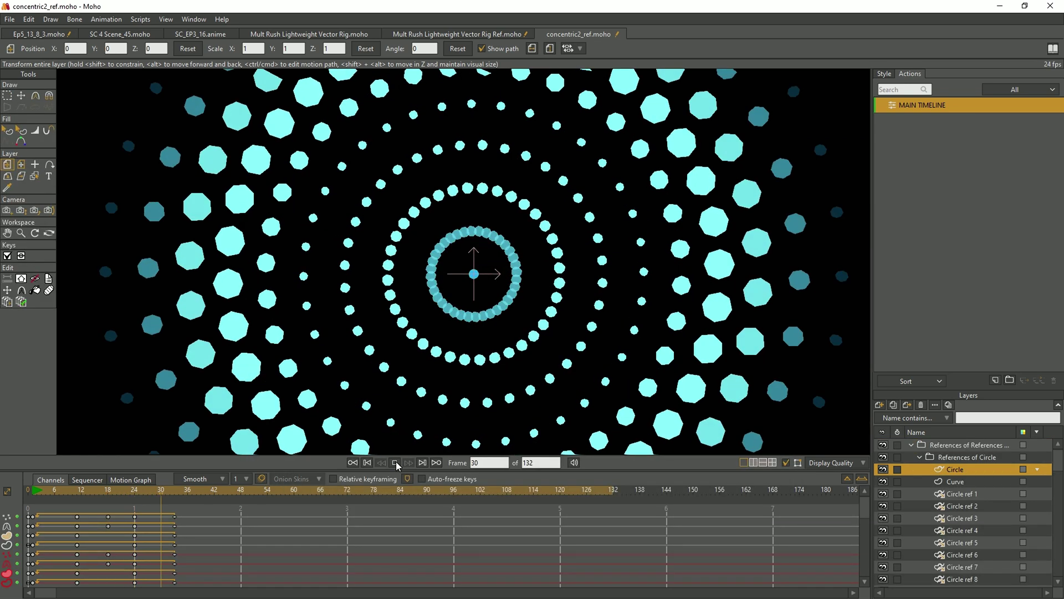
pyautogui.click(395, 462)
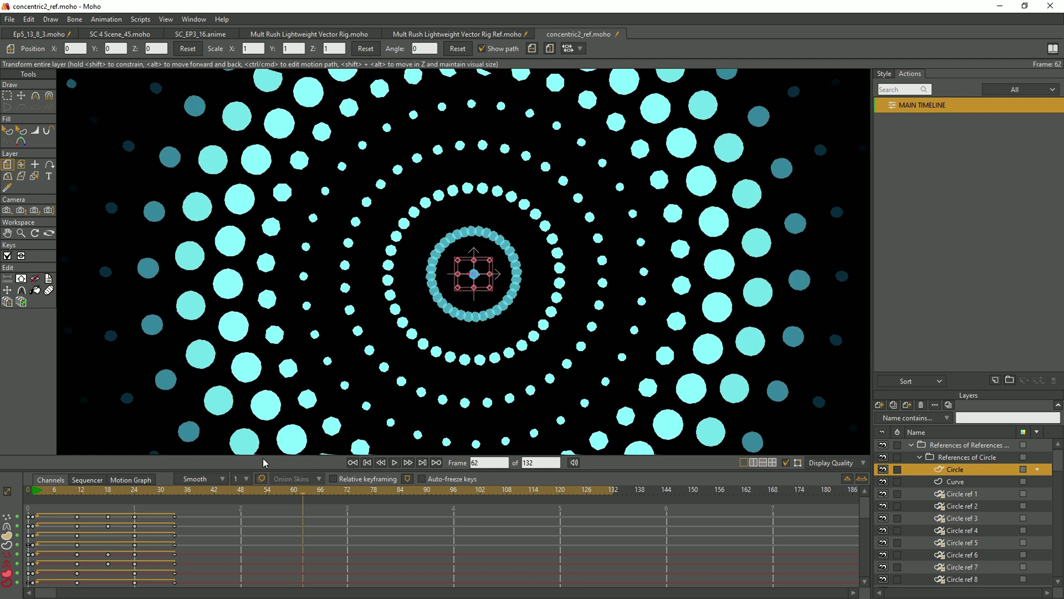
# Step: Squash the original Circle layer into a wide, flat shape at frame 11, and preview the animation
pyautogui.click(77, 499)
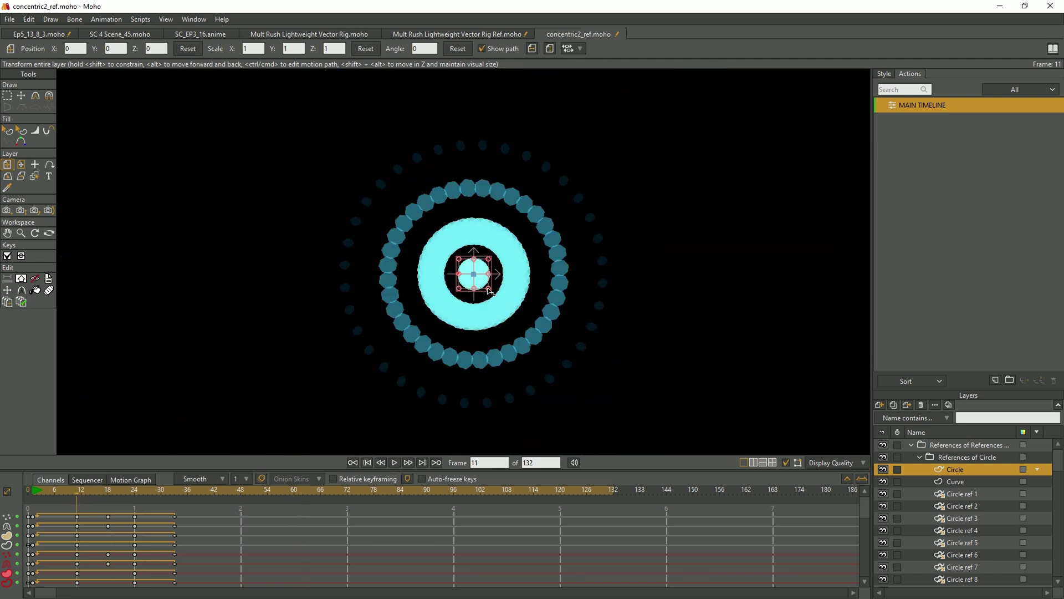
pyautogui.moveTo(502, 281); pyautogui.dragTo(475, 276)
pyautogui.click(394, 462)
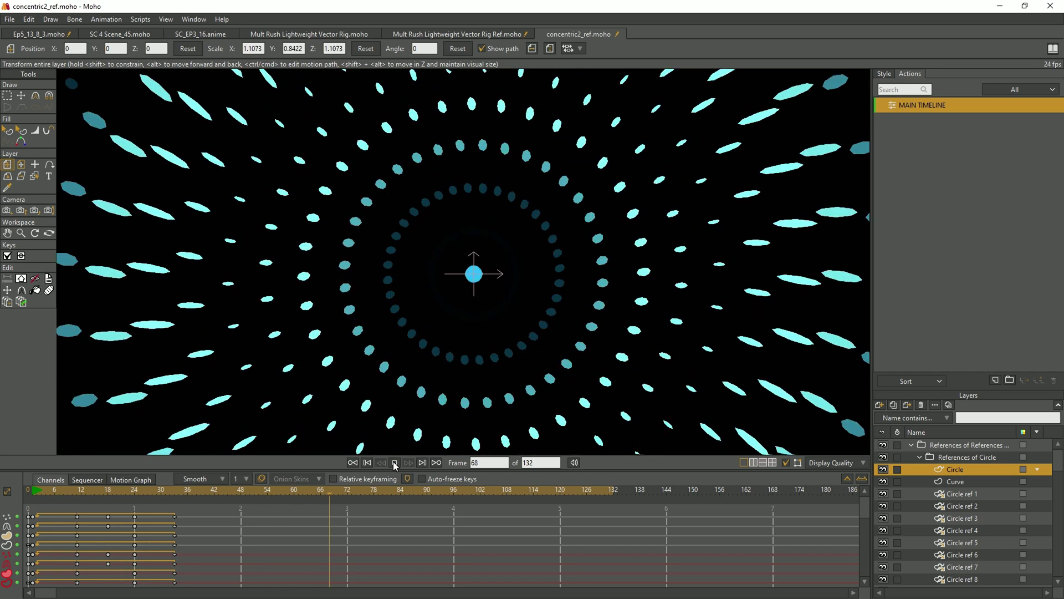
pyautogui.click(395, 463)
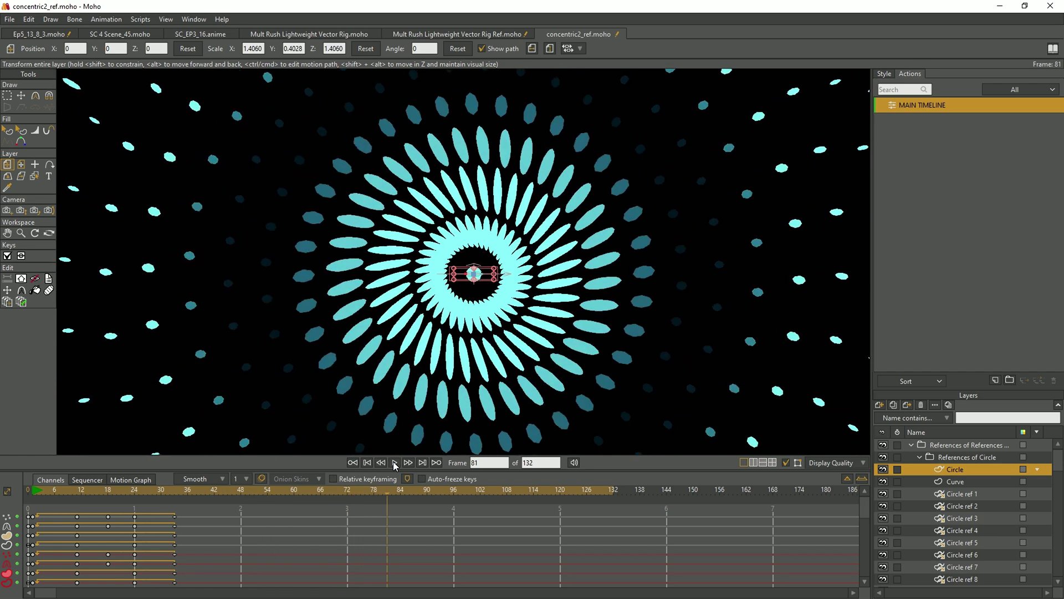